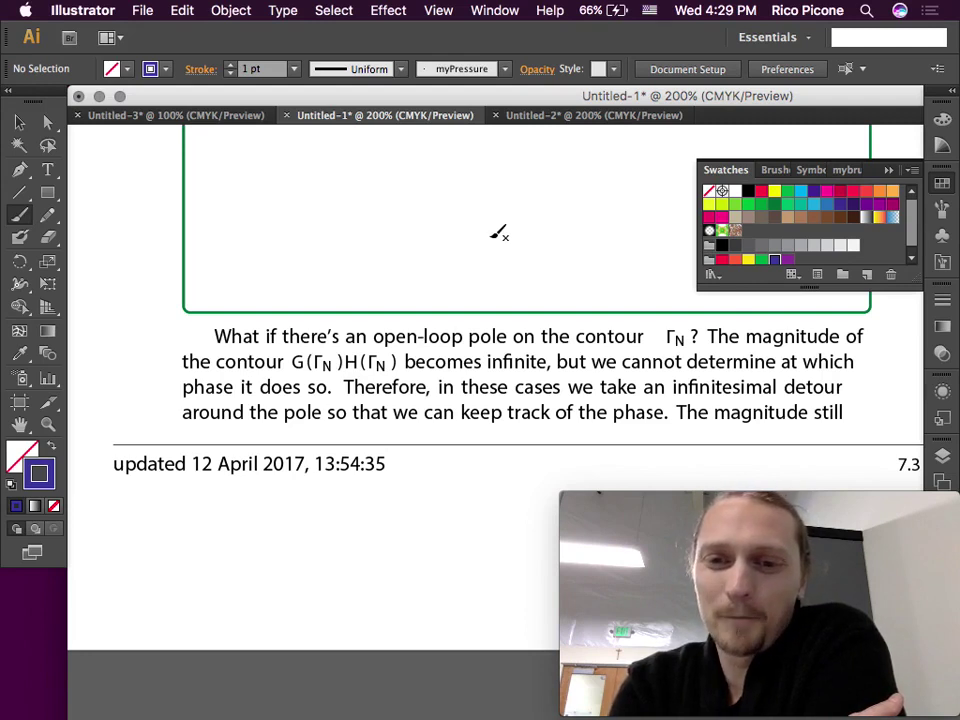
Step: Scroll up to the Example 7.3 header, then down to the empty sketch area below it
scroll(499, 233, "right", 10)
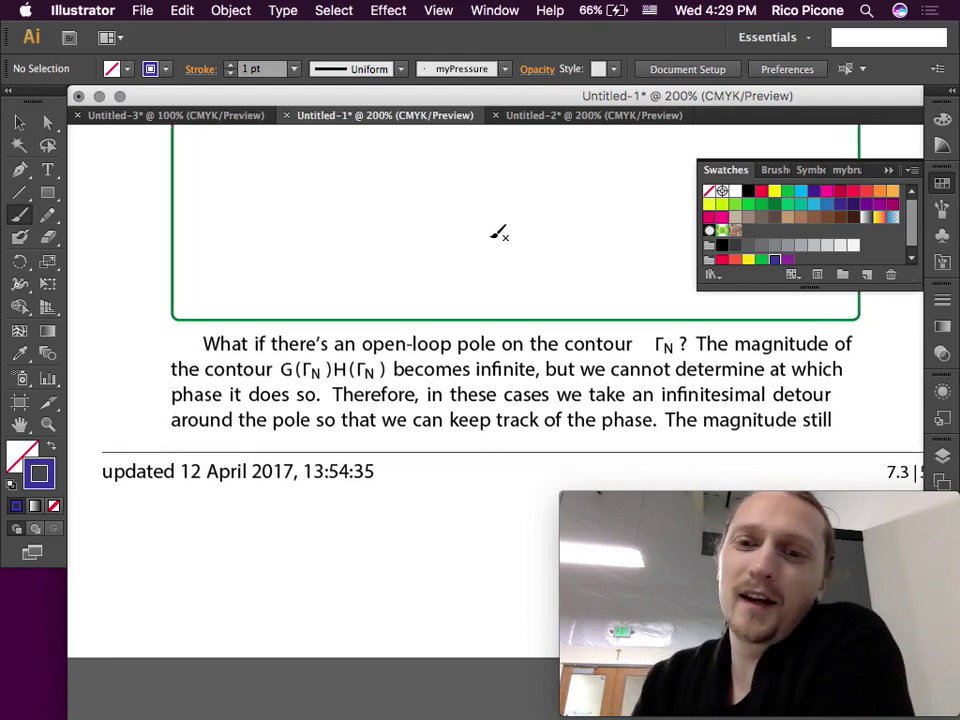
scroll(499, 233, "left", 10)
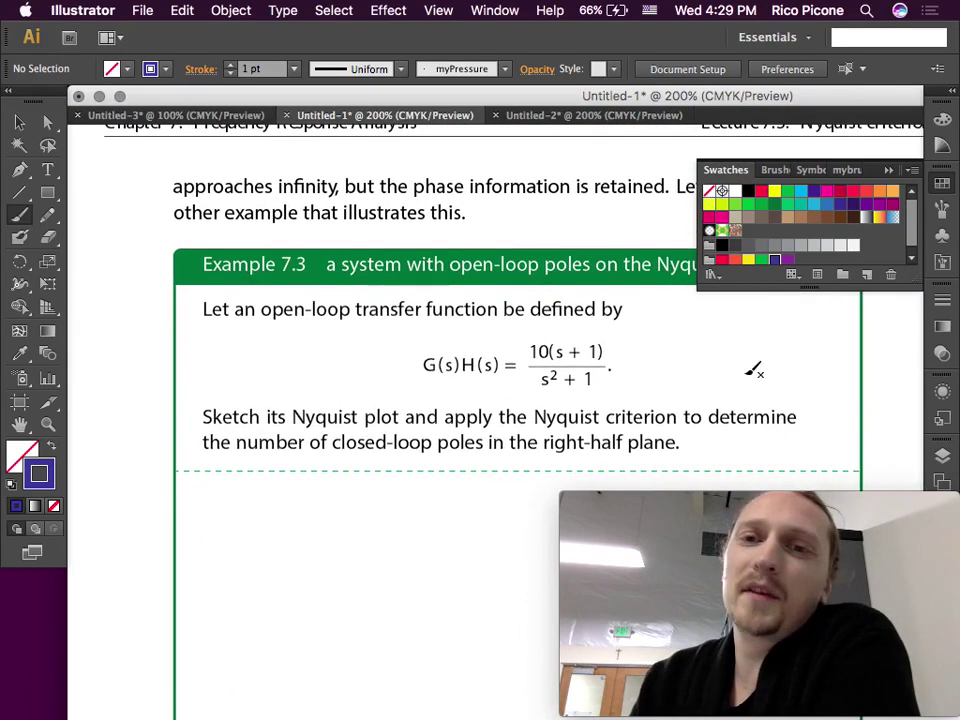
scroll(718, 320, "up", 5)
scroll(714, 320, "up", 1)
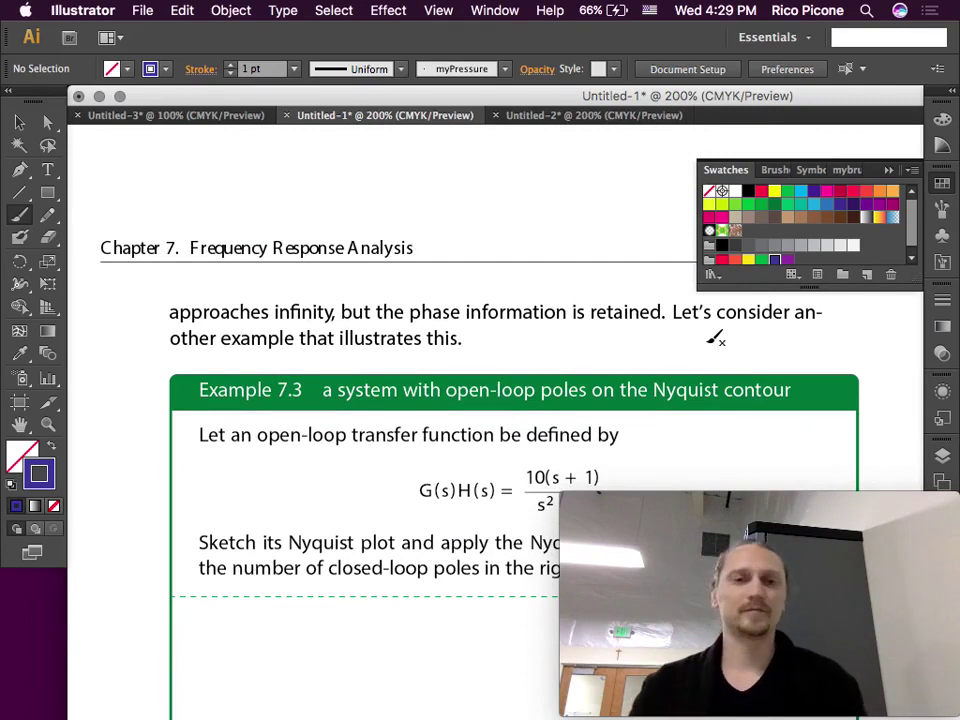
scroll(714, 340, "down", 4)
scroll(714, 339, "down", 2)
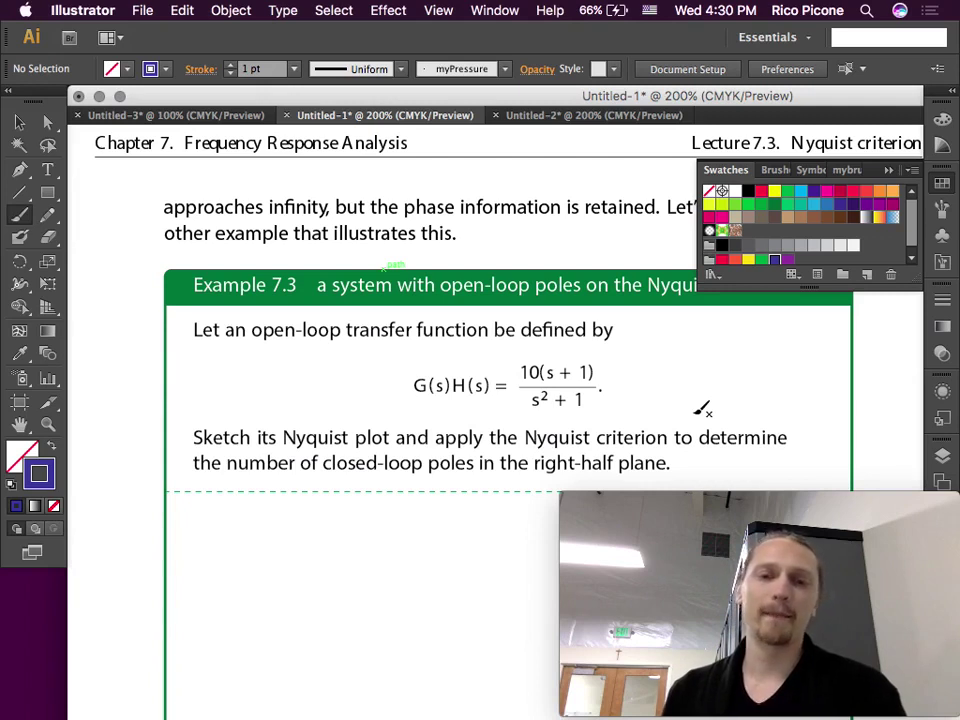
scroll(703, 410, "down", 2)
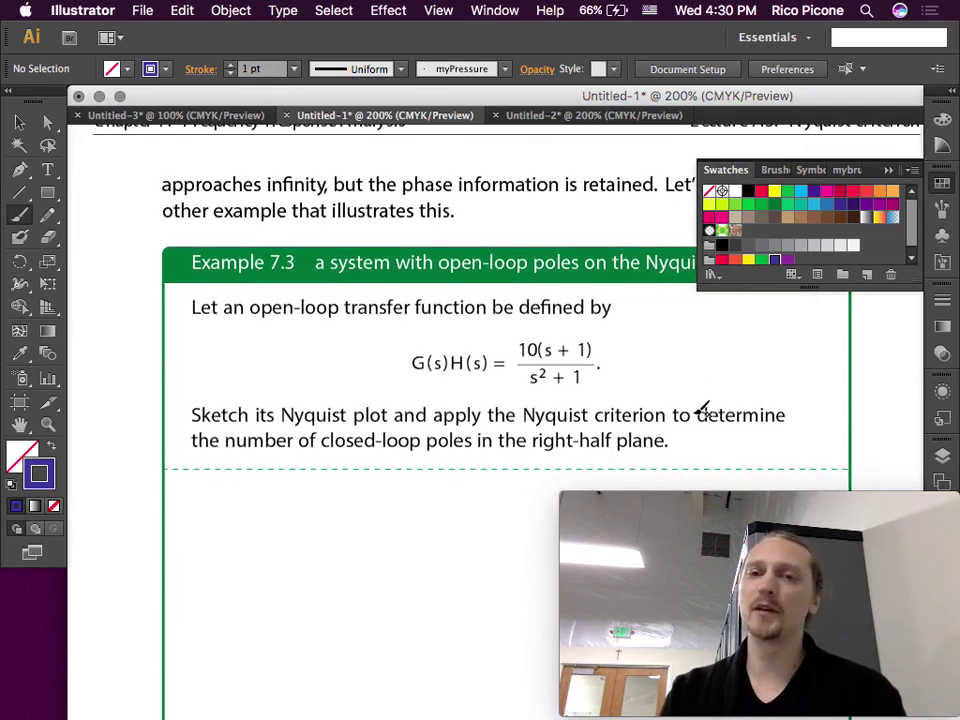
scroll(703, 410, "down", 1)
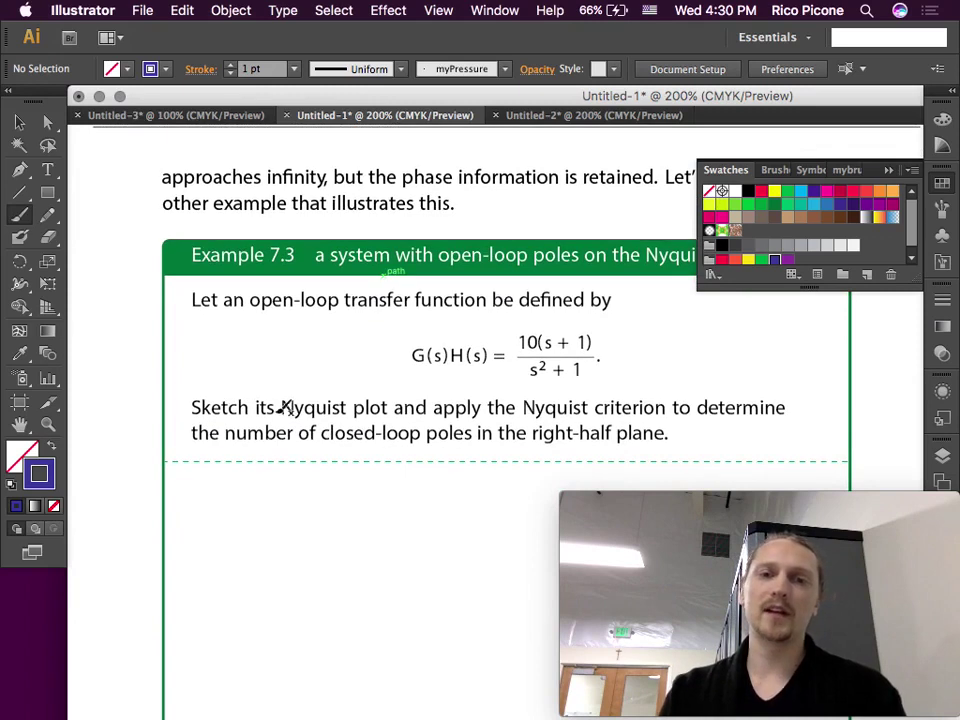
scroll(405, 477, "down", 2)
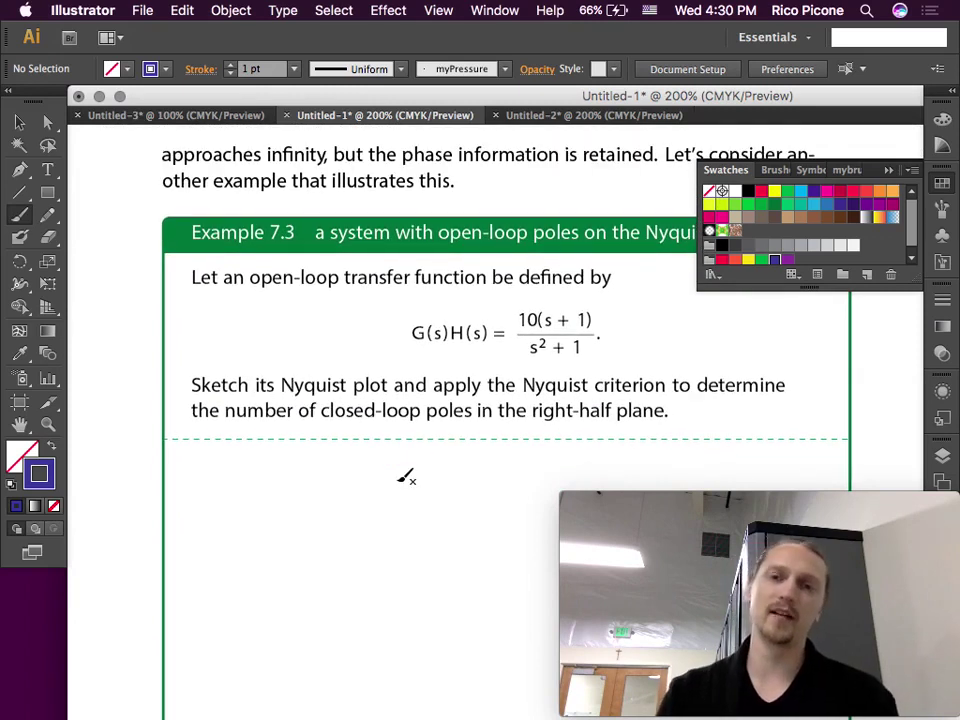
scroll(405, 477, "down", 2)
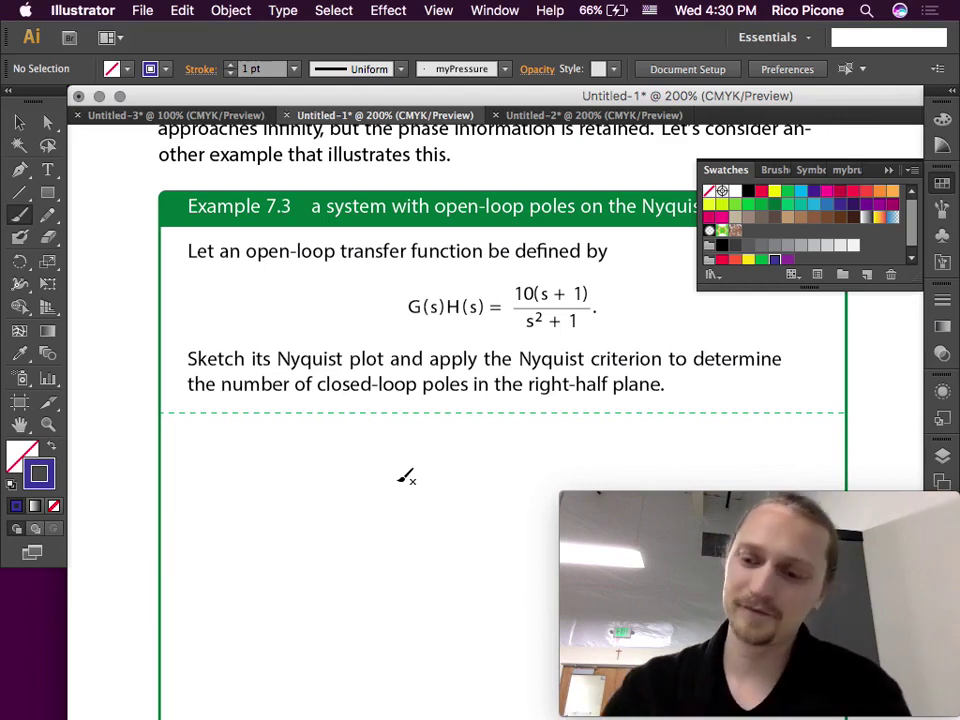
scroll(266, 405, "down", 3)
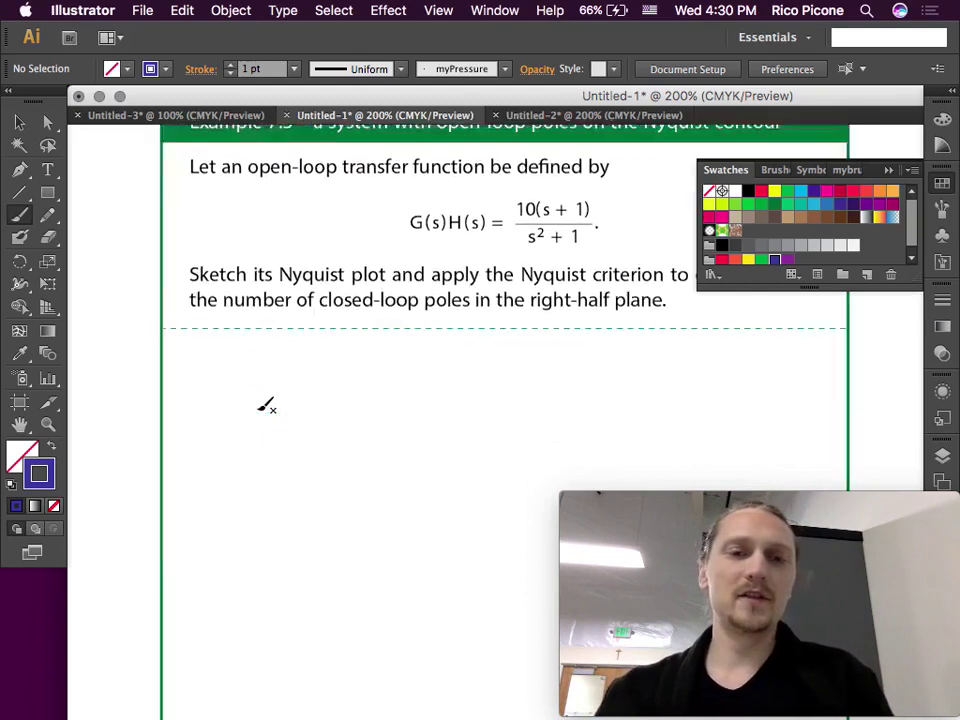
scroll(260, 408, "down", 2)
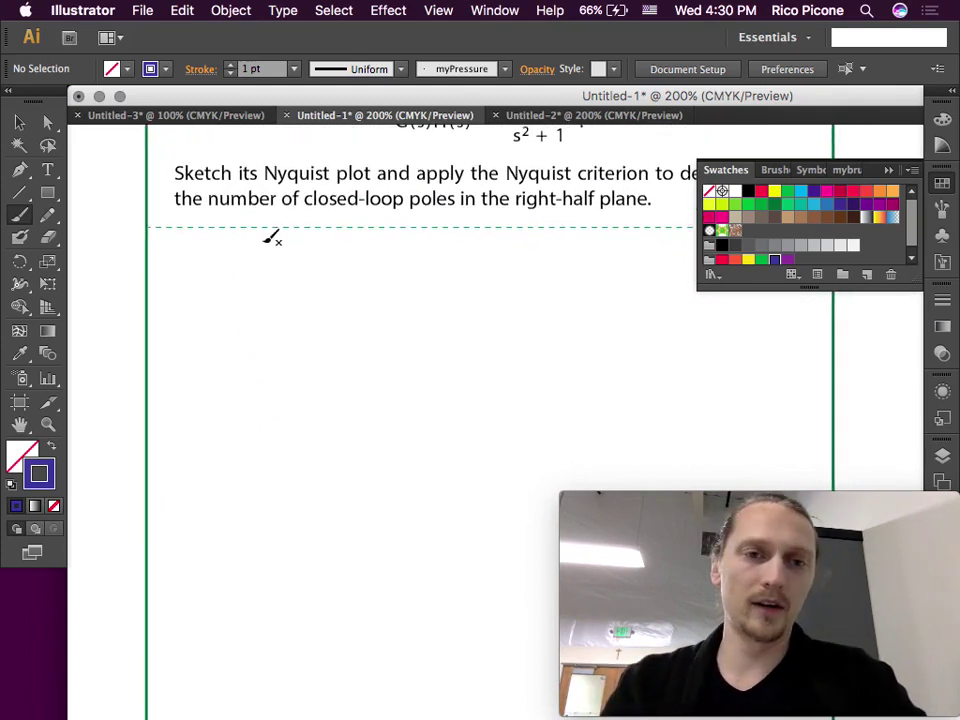
Step: Replace the blue stroke with black hand-drawn imaginary and real axes and an Im label
left_click_drag(265, 244, 266, 324)
key("super+z")
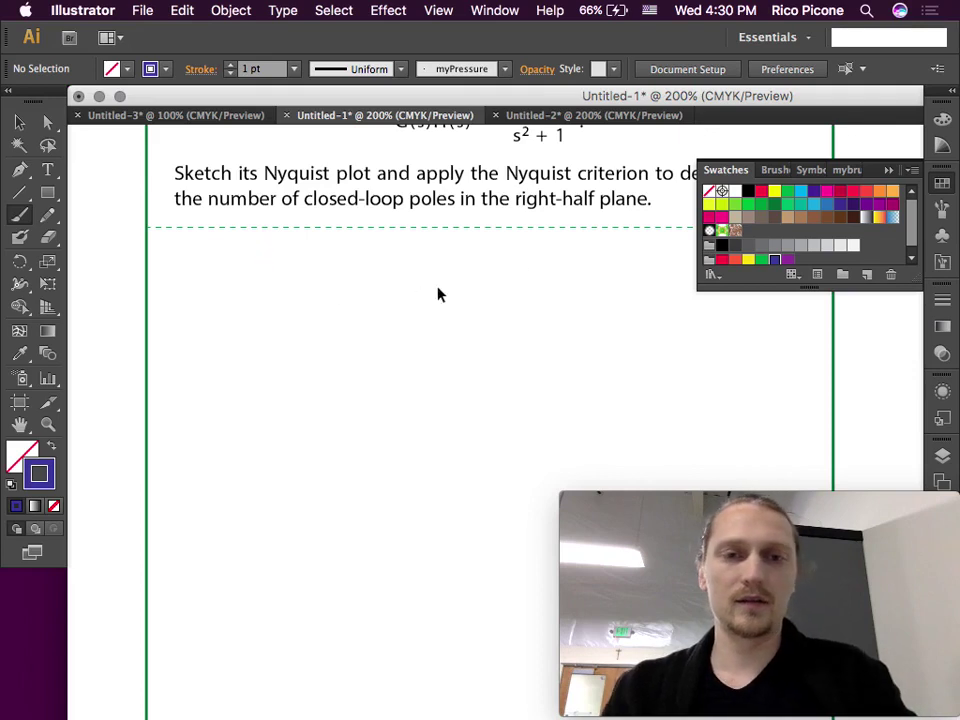
left_click(722, 246)
left_click_drag(355, 250, 355, 473)
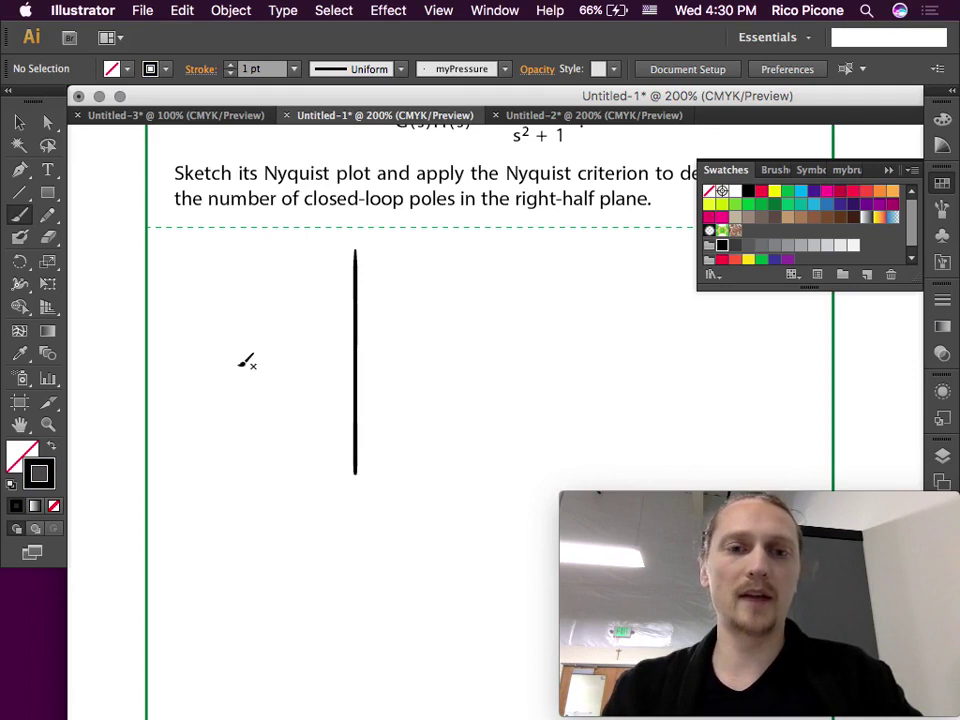
mouse_move(207, 353)
left_mouse_down()
mouse_move(495, 352)
mouse_move(503, 337)
left_mouse_up()
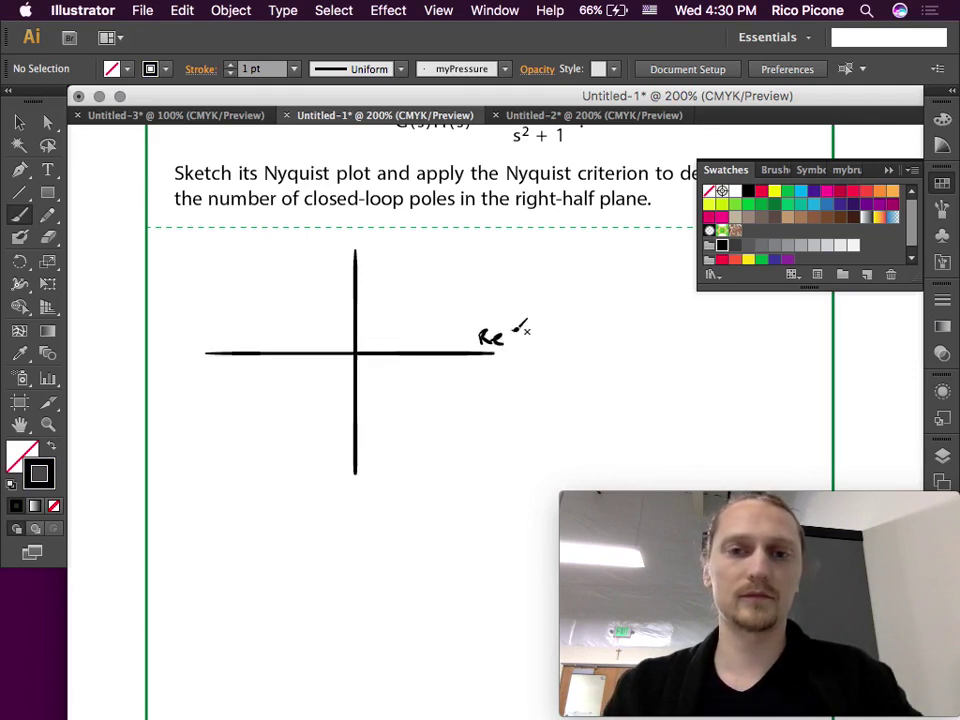
mouse_move(347, 237)
left_mouse_down()
mouse_move(347, 249)
mouse_move(368, 240)
left_mouse_up()
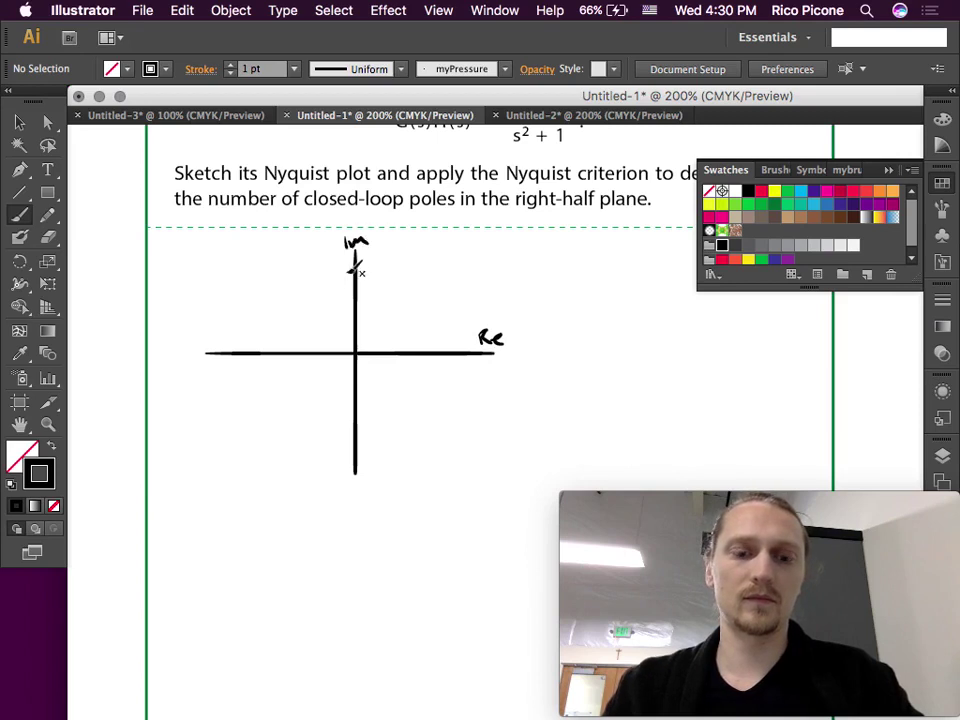
Step: Shift the axes and their labels slightly to the left
key("v")
mouse_move(297, 240)
left_mouse_down()
mouse_move(426, 379)
mouse_move(512, 426)
left_mouse_up()
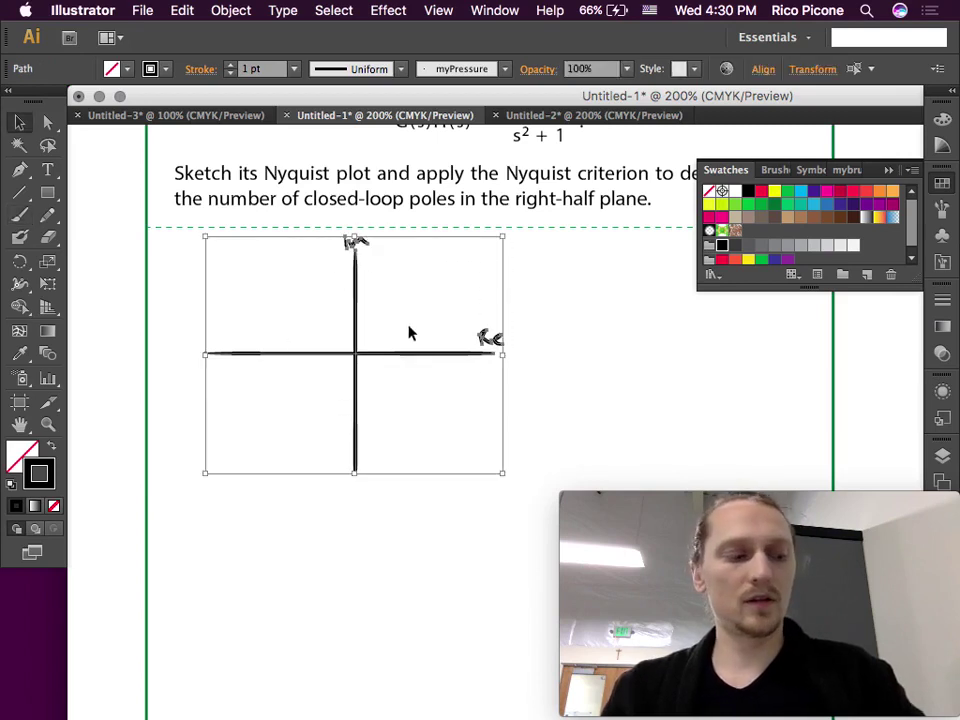
left_click_drag(418, 362, 390, 364)
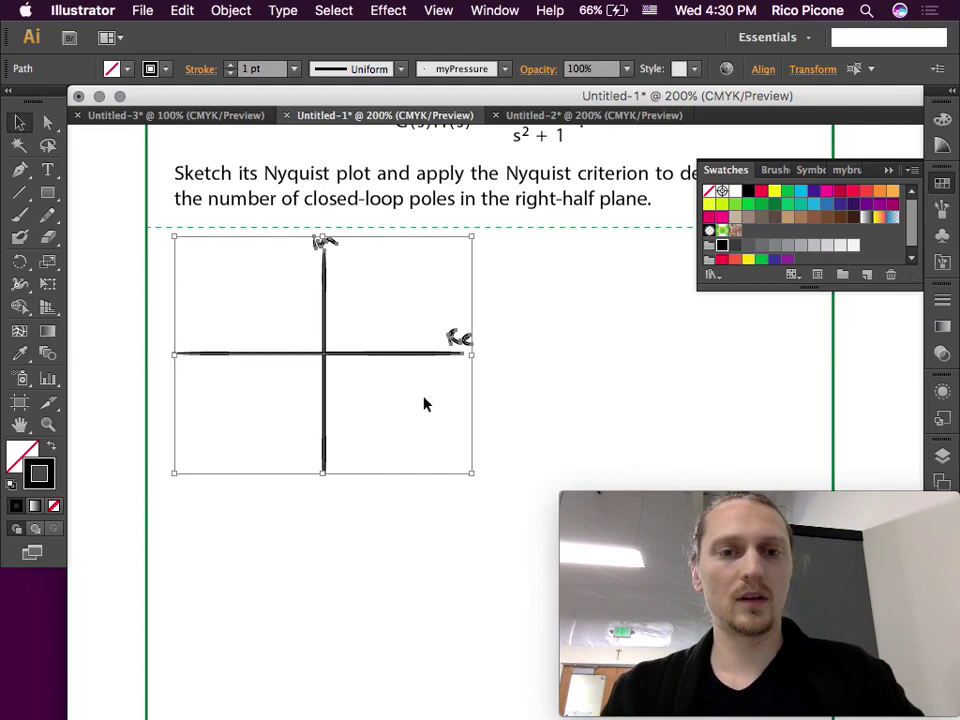
left_click(468, 261)
key("b")
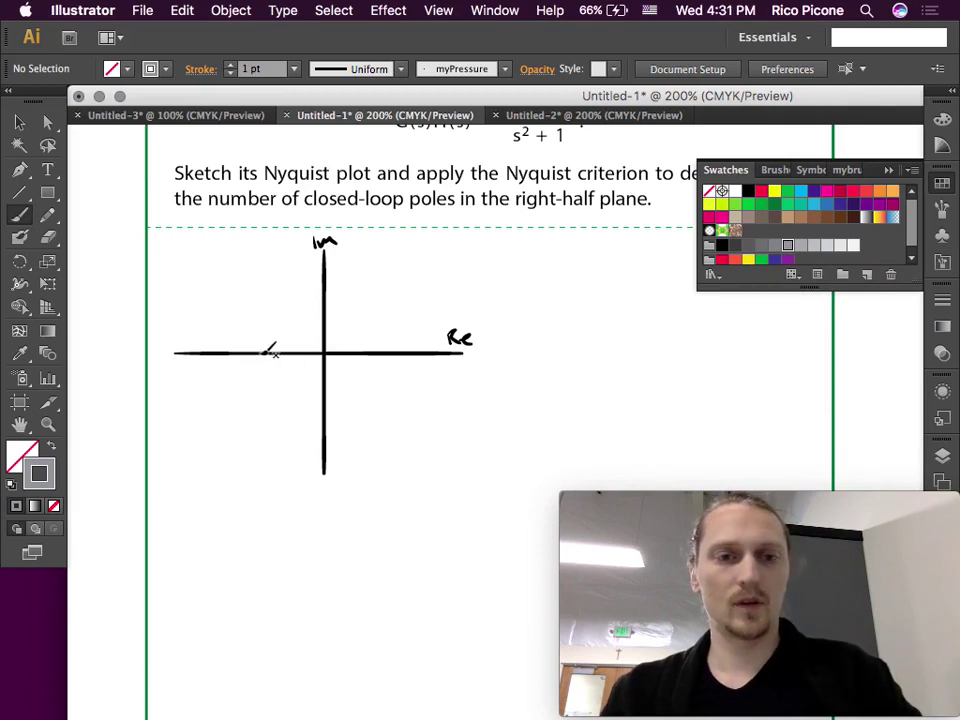
Step: Mark the zero on the negative real axis and the two X poles on the imaginary axis in grey
left_click_drag(260, 346, 259, 347)
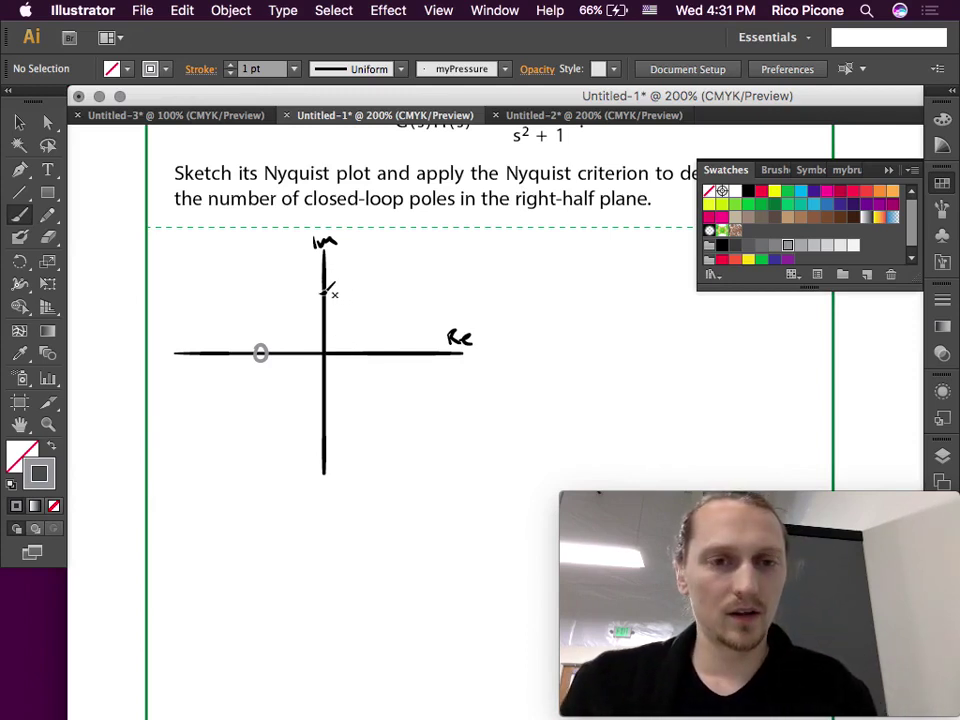
left_click_drag(317, 291, 320, 301)
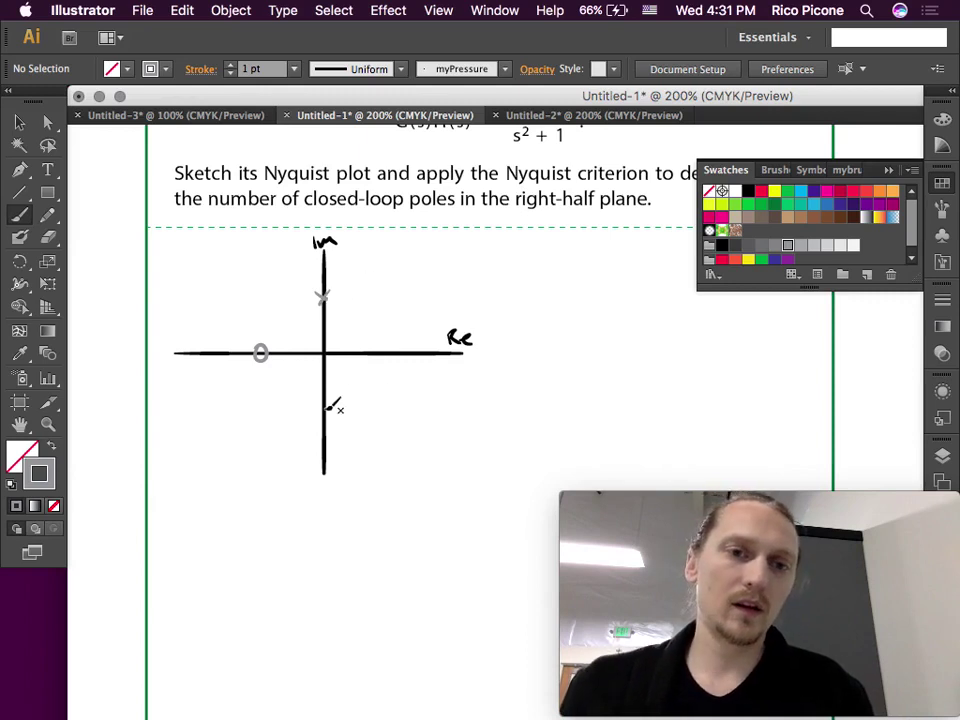
mouse_move(319, 406)
left_mouse_down()
mouse_move(331, 419)
mouse_move(320, 419)
left_mouse_up()
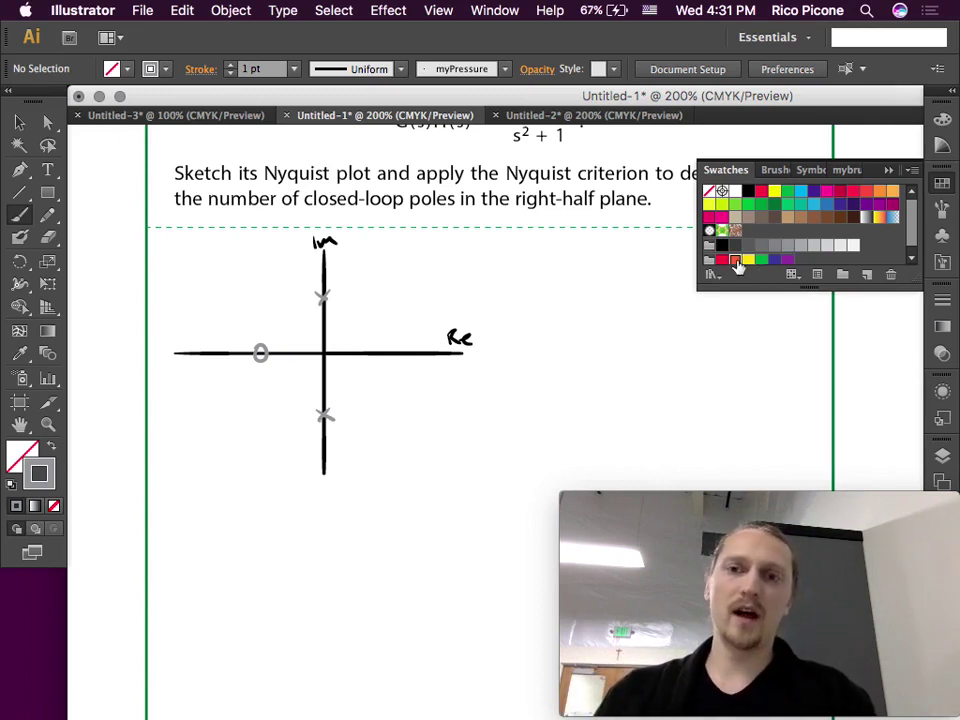
Step: Trace a red contour up the imaginary axis, detouring around the upper pole
left_click(735, 260)
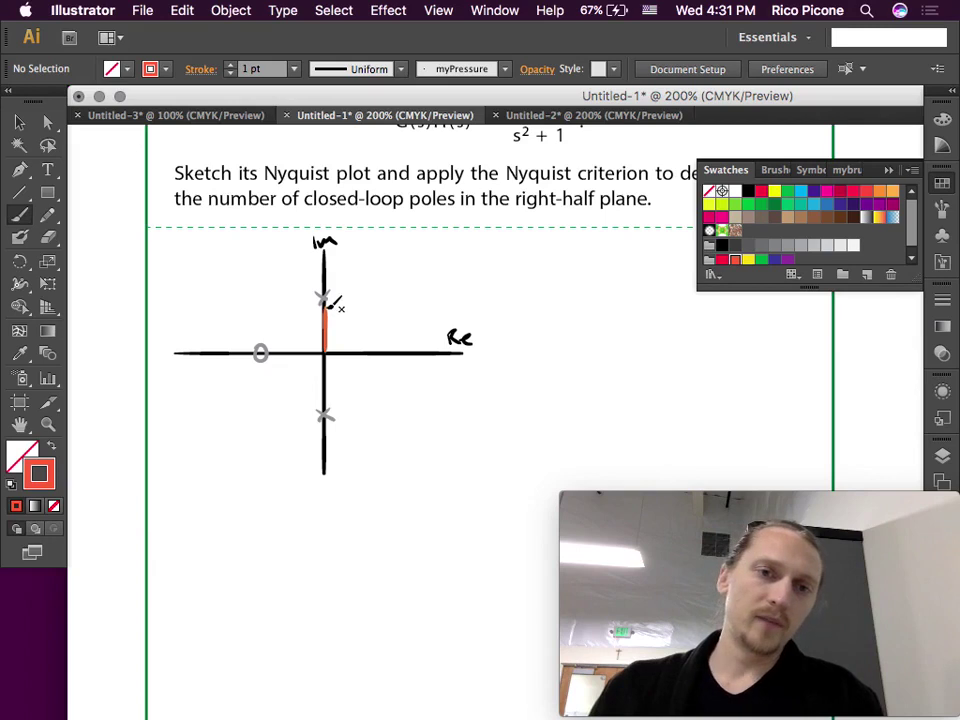
left_click_drag(337, 300, 330, 291)
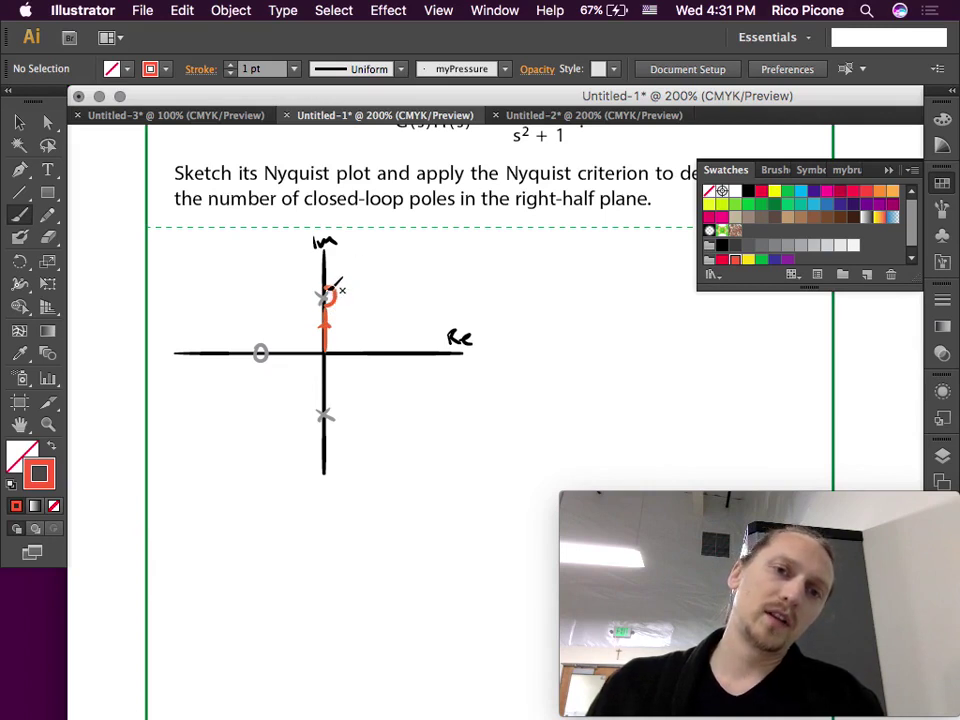
left_click_drag(334, 292, 325, 266)
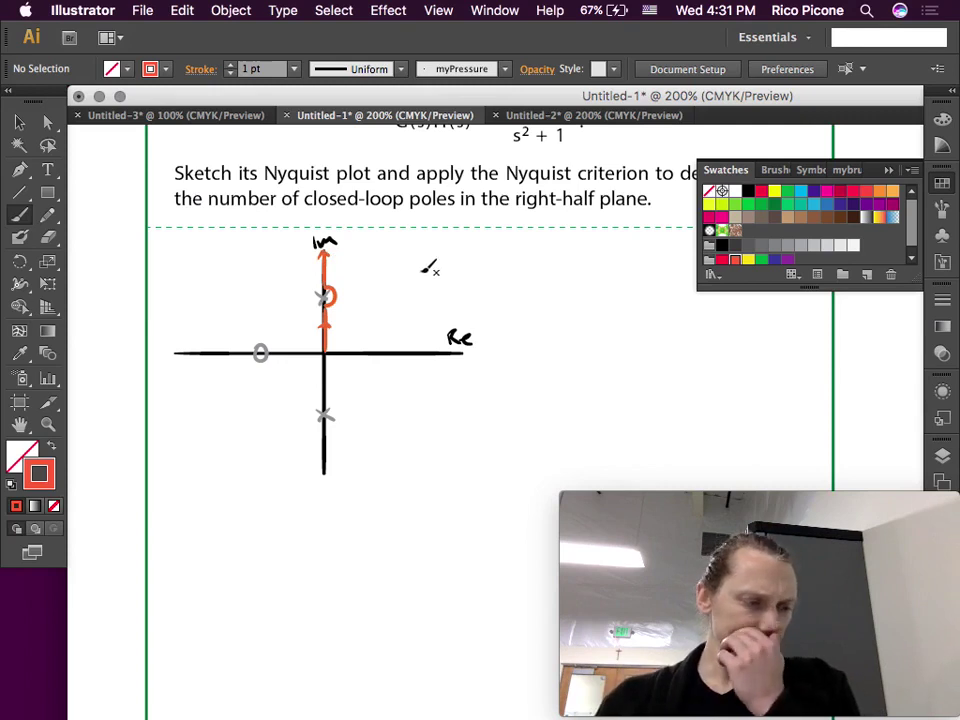
Step: Draw a green arc sweeping through the right half-plane with a direction arrowhead
left_click(762, 260)
mouse_move(327, 250)
left_mouse_down()
mouse_move(375, 251)
mouse_move(418, 285)
mouse_move(432, 378)
mouse_move(403, 423)
mouse_move(360, 461)
mouse_move(326, 473)
left_mouse_up()
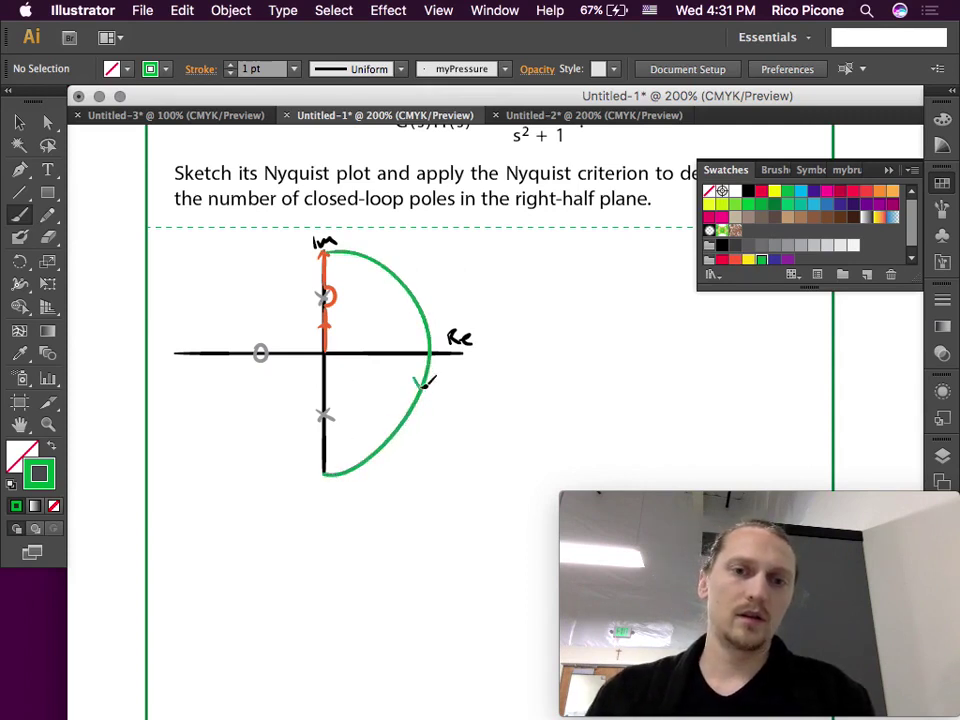
left_click_drag(426, 385, 428, 382)
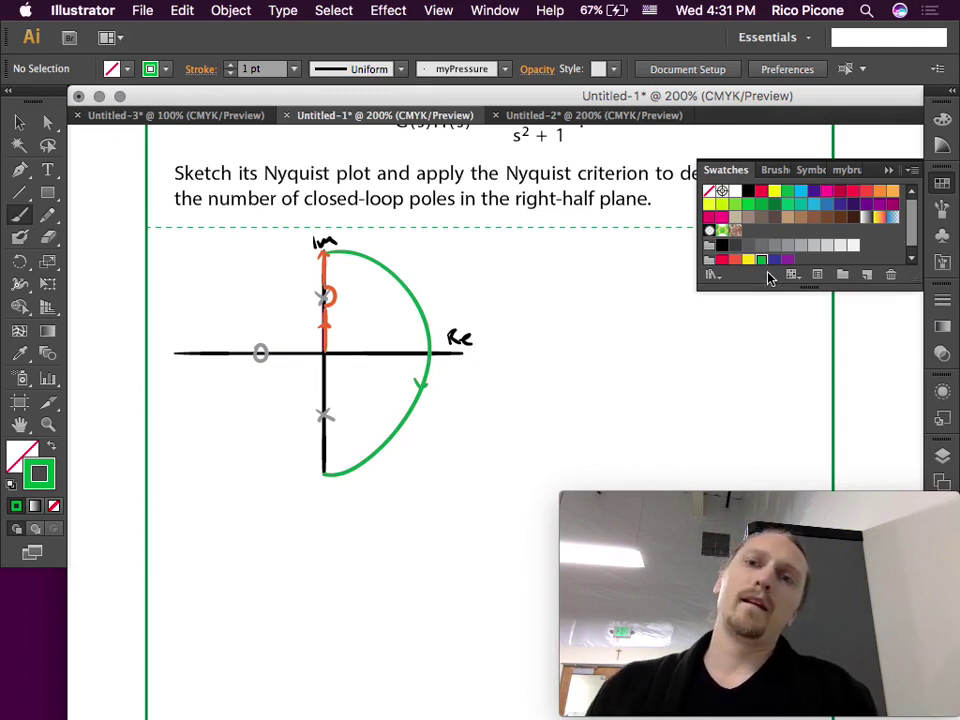
left_click(774, 259)
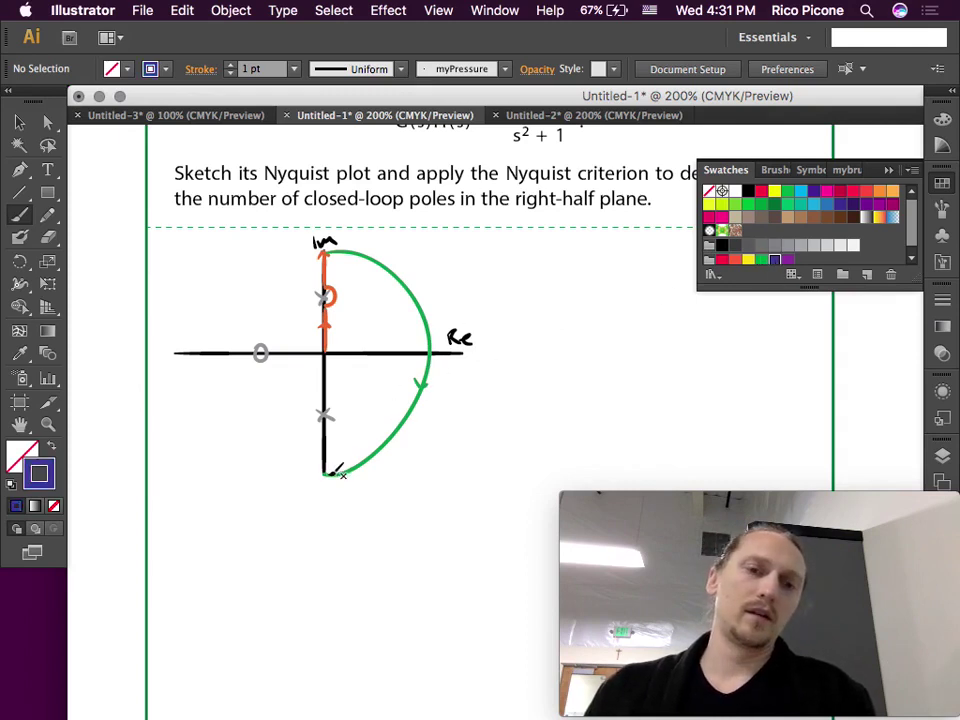
Step: Trace the lower imaginary axis in blue around the lower pole and label the top ∞
left_click_drag(325, 469, 327, 462)
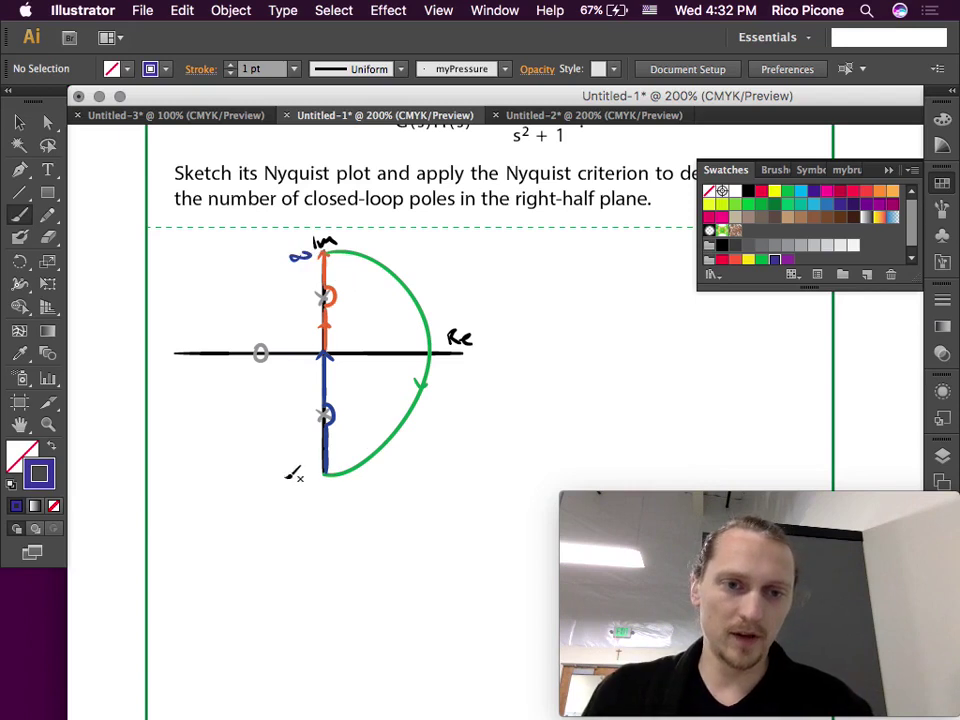
Step: Write ∞ labels at the contour ends and begin |GH(Γ_N)| = below the plot
left_click_drag(452, 349, 439, 362)
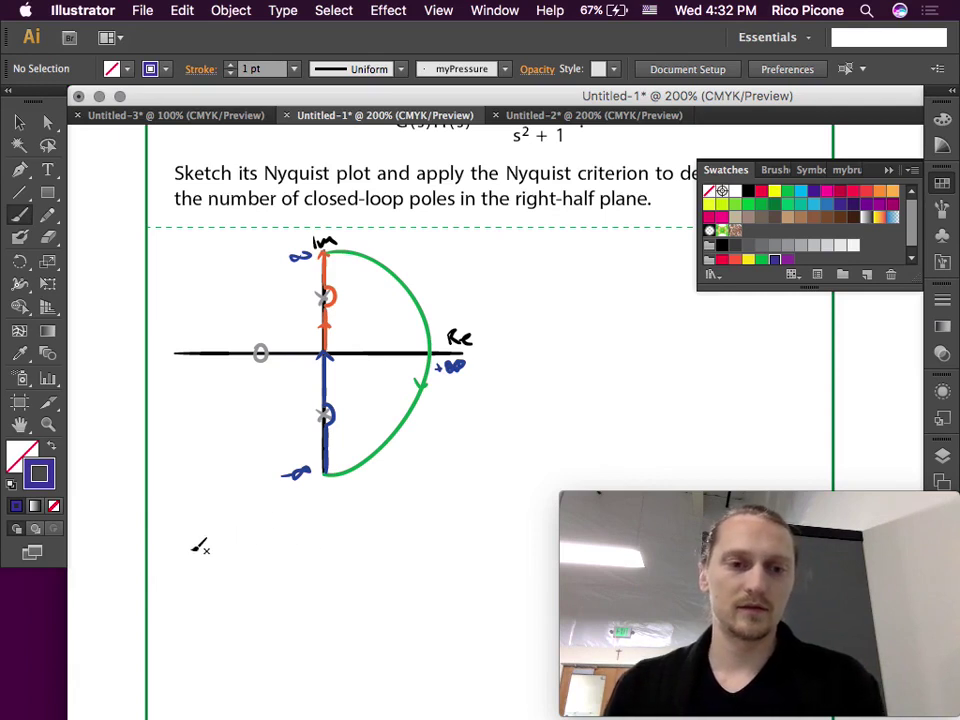
mouse_move(188, 542)
left_mouse_down()
mouse_move(224, 562)
mouse_move(235, 545)
mouse_move(244, 560)
mouse_move(268, 534)
mouse_move(289, 568)
left_mouse_up()
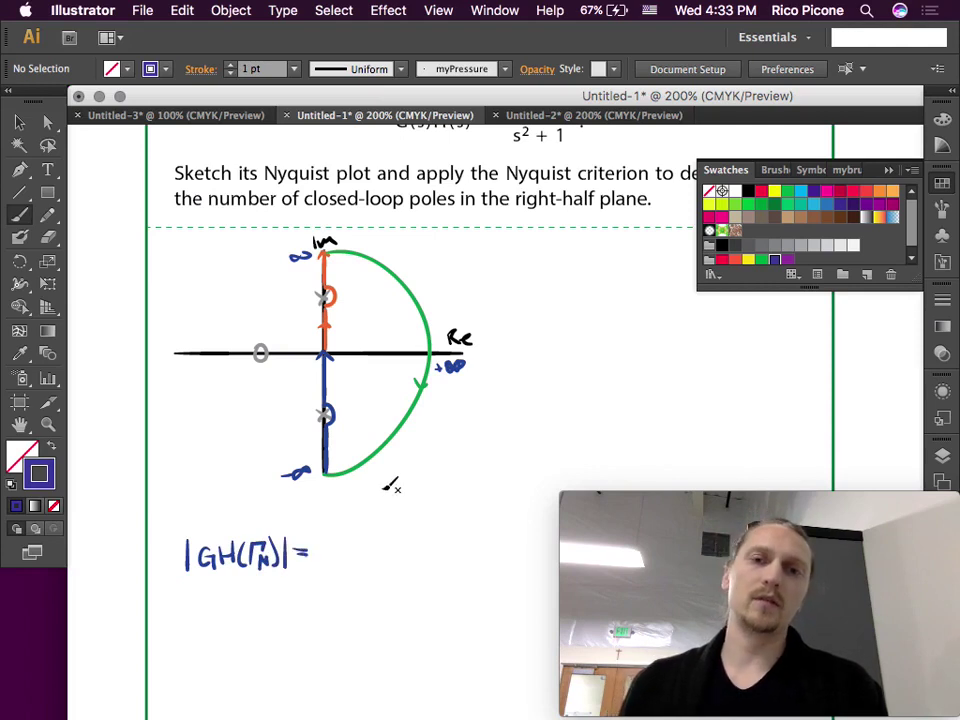
Step: Add 10· to the magnitude equation and draw a straight line from the zero to the green contour
scroll(392, 486, "up", 3)
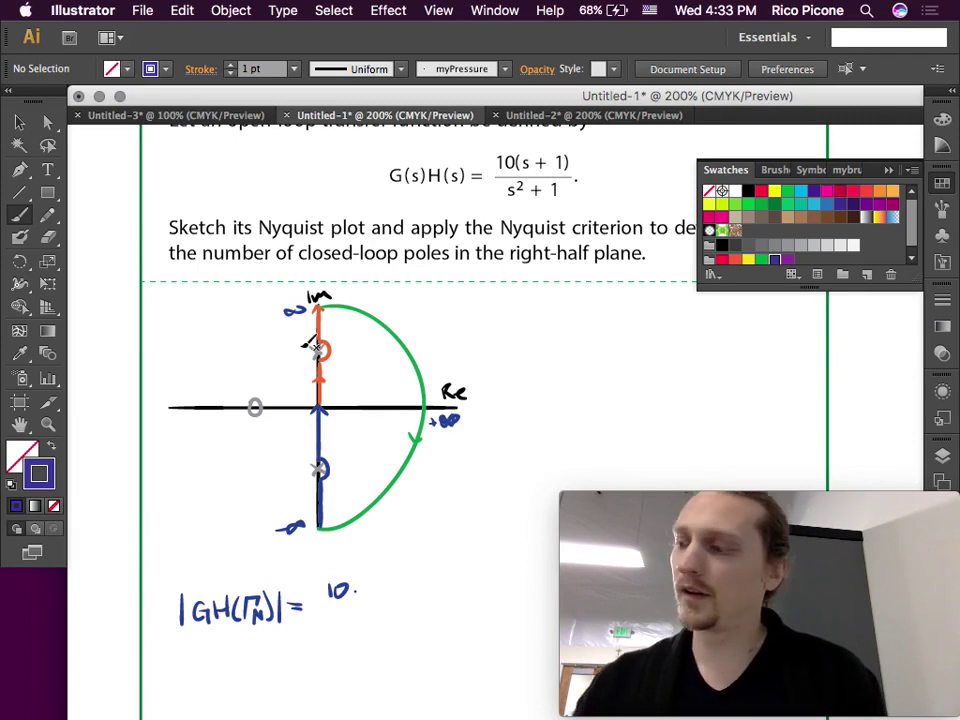
key("backslash")
mouse_move(285, 308)
left_mouse_down()
mouse_move(284, 376)
mouse_move(268, 390)
mouse_move(391, 328)
left_mouse_up()
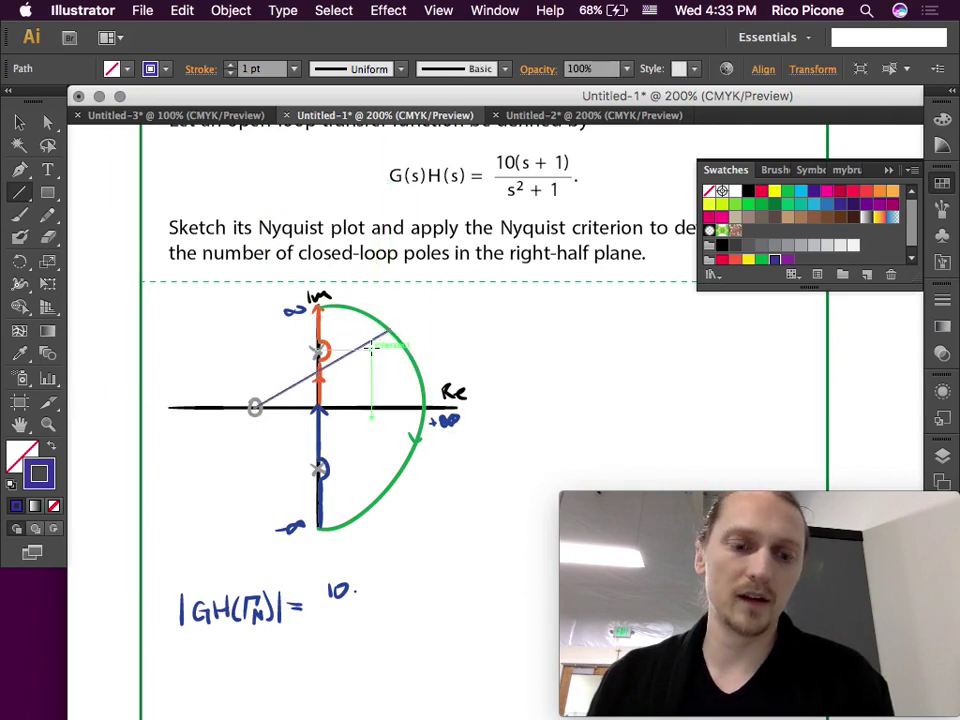
Step: Make the zero line grey and draw grey lines from both poles to the same contour point
key("v")
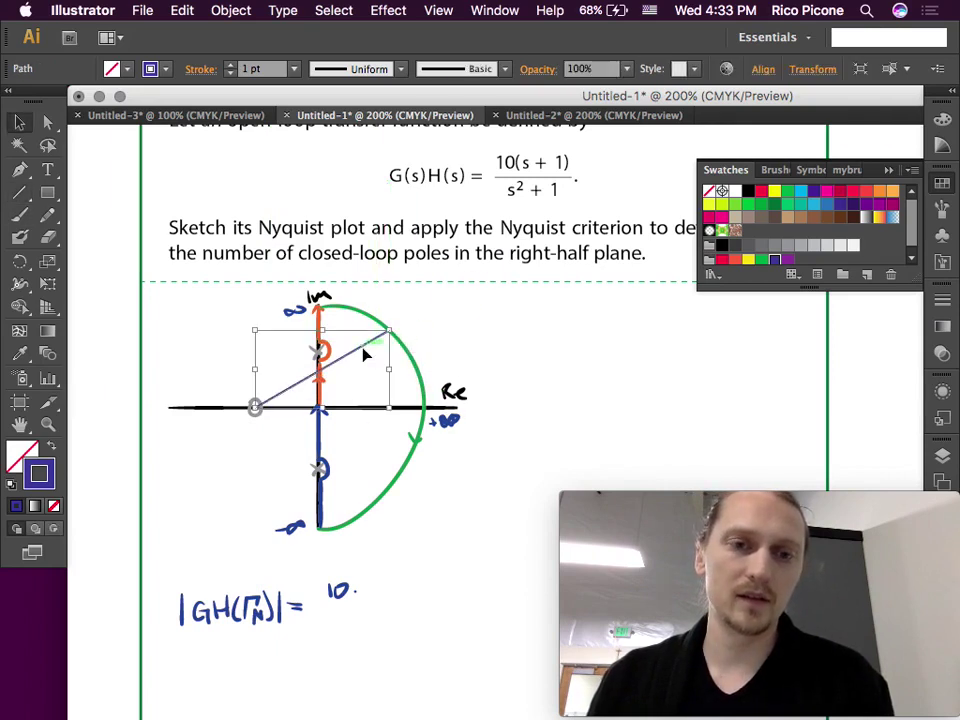
left_click(775, 246)
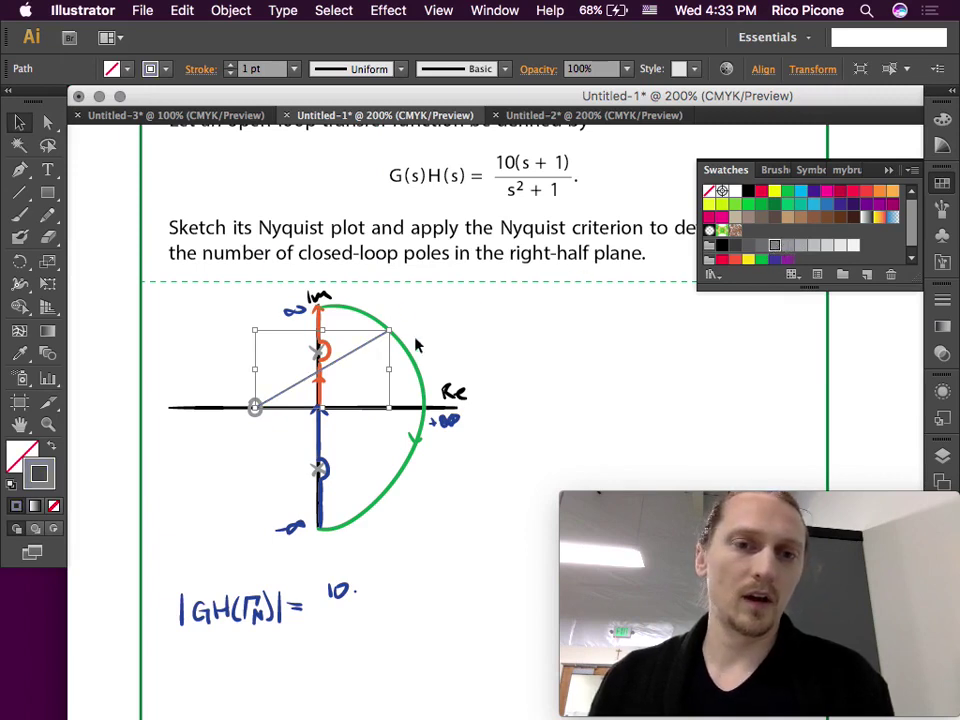
key("backslash")
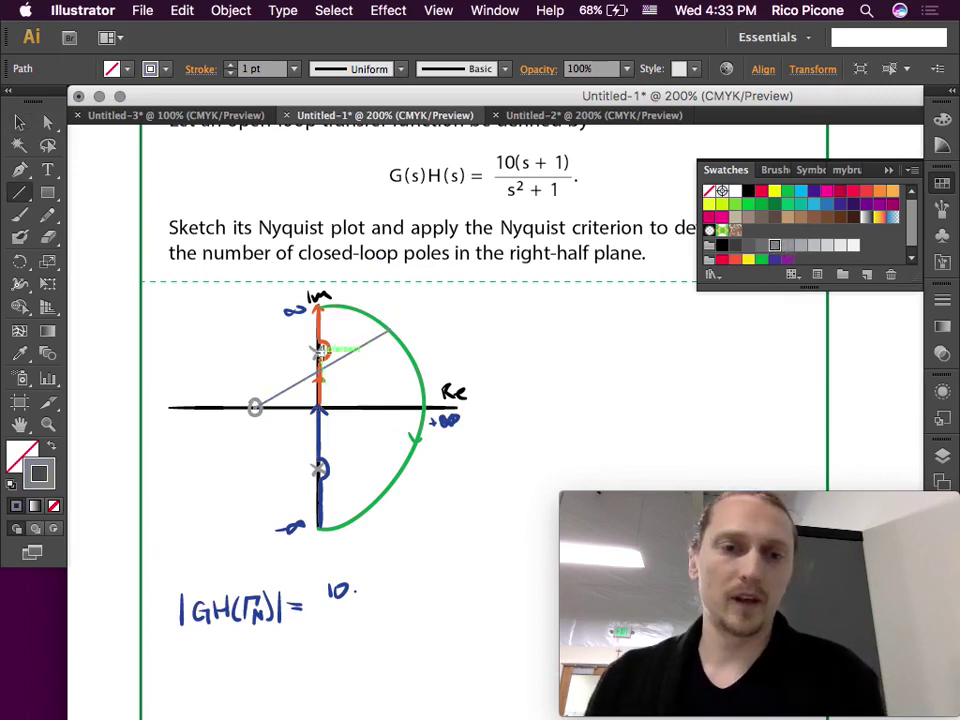
mouse_move(320, 350)
left_mouse_down()
mouse_move(400, 326)
mouse_move(390, 330)
left_mouse_up()
mouse_move(320, 470)
left_mouse_down()
mouse_move(336, 402)
mouse_move(388, 331)
left_mouse_up()
Step: Label the three lines L1, L2 and L3
key("b")
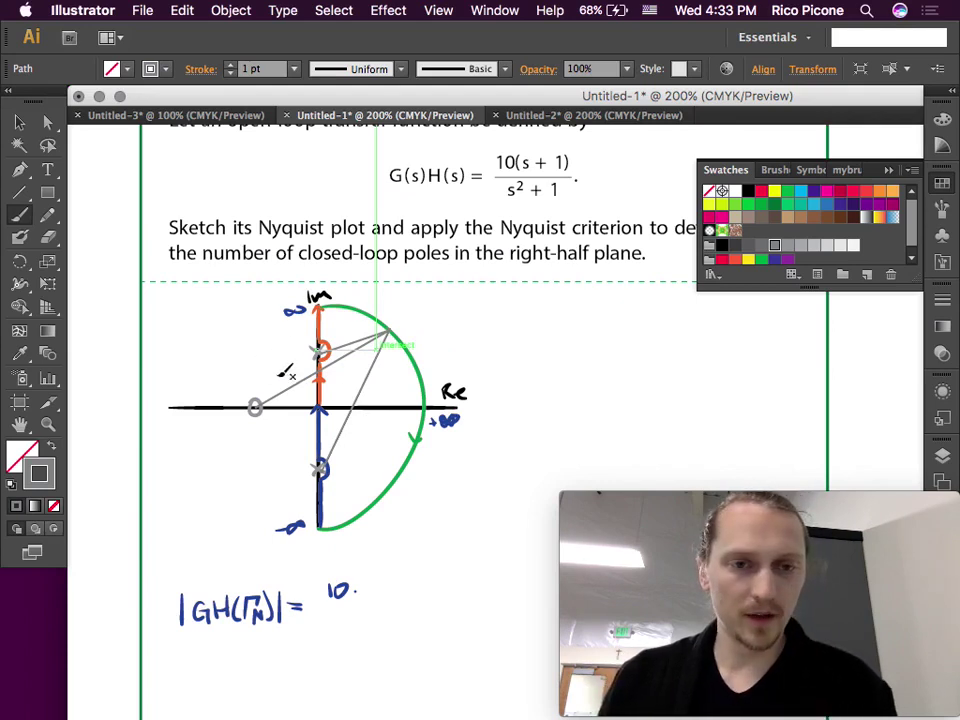
key("super+shift+a")
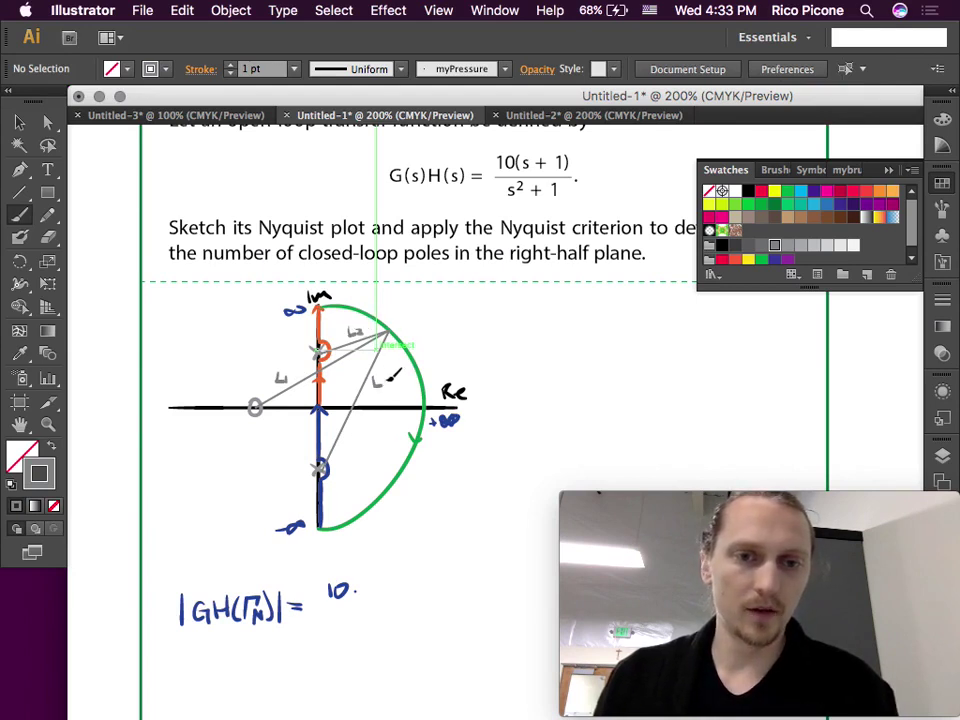
left_click_drag(385, 378, 386, 390)
Step: Finish the magnitude equation in purple as |GH(Γ_N)| = 10 L1 / (L2 L3)
scroll(525, 292, "down", 2)
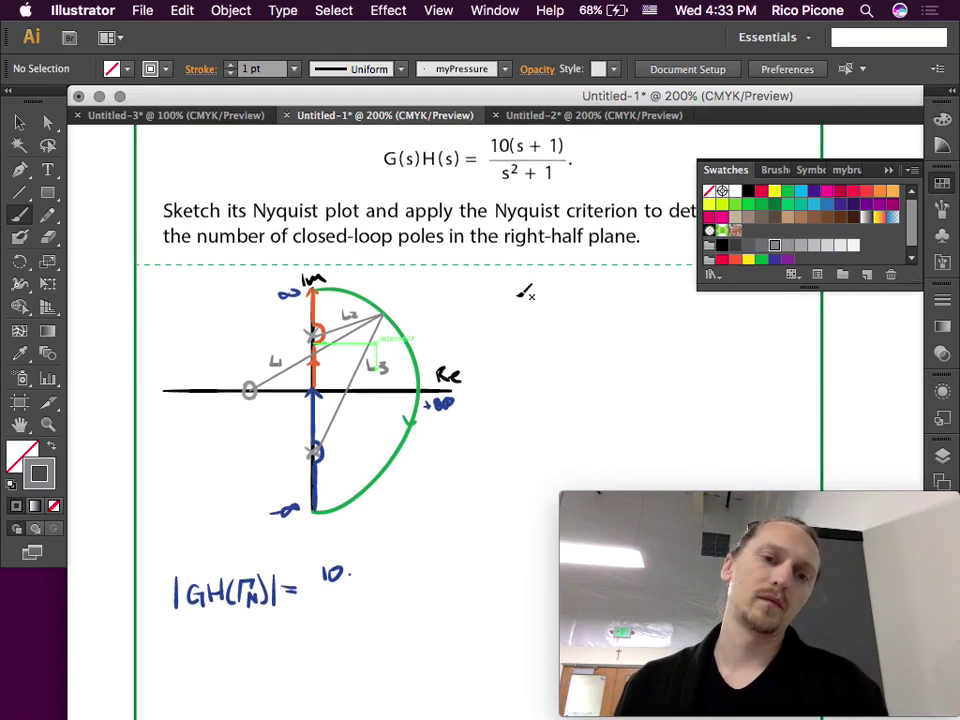
left_click(775, 259)
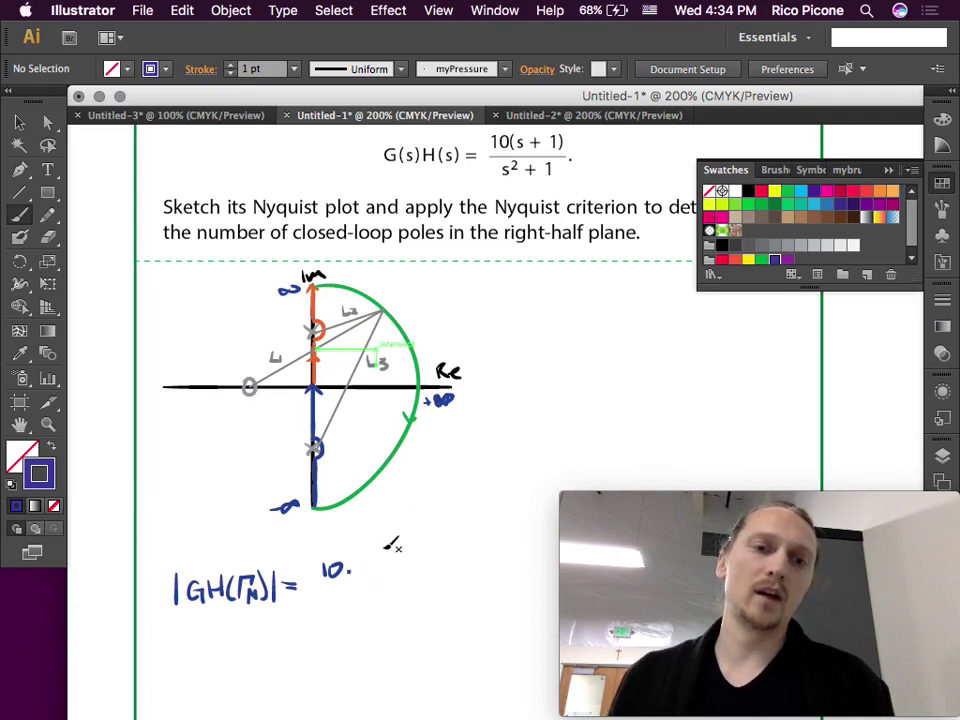
left_click_drag(370, 564, 376, 583)
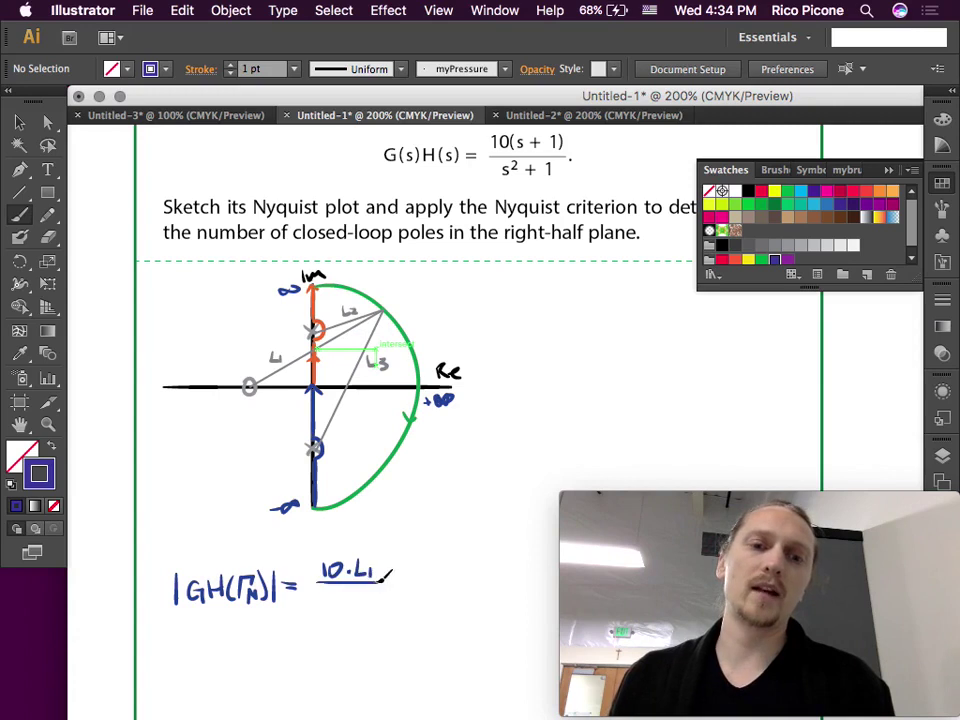
mouse_move(318, 591)
left_mouse_down()
mouse_move(336, 606)
mouse_move(362, 604)
left_mouse_up()
key("v")
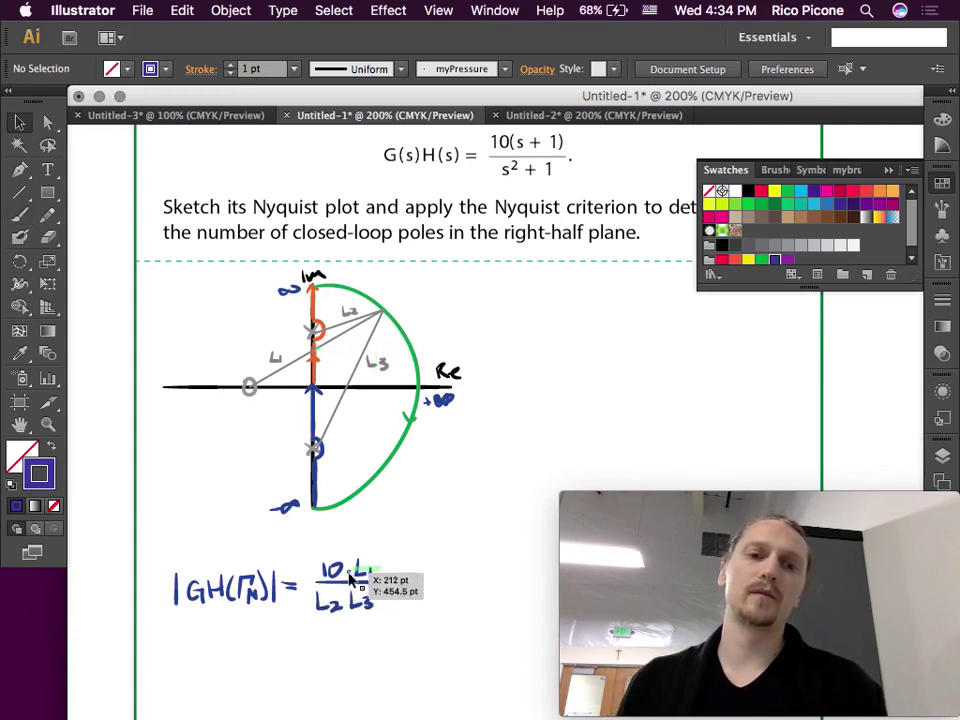
left_click(372, 568)
left_click(380, 519)
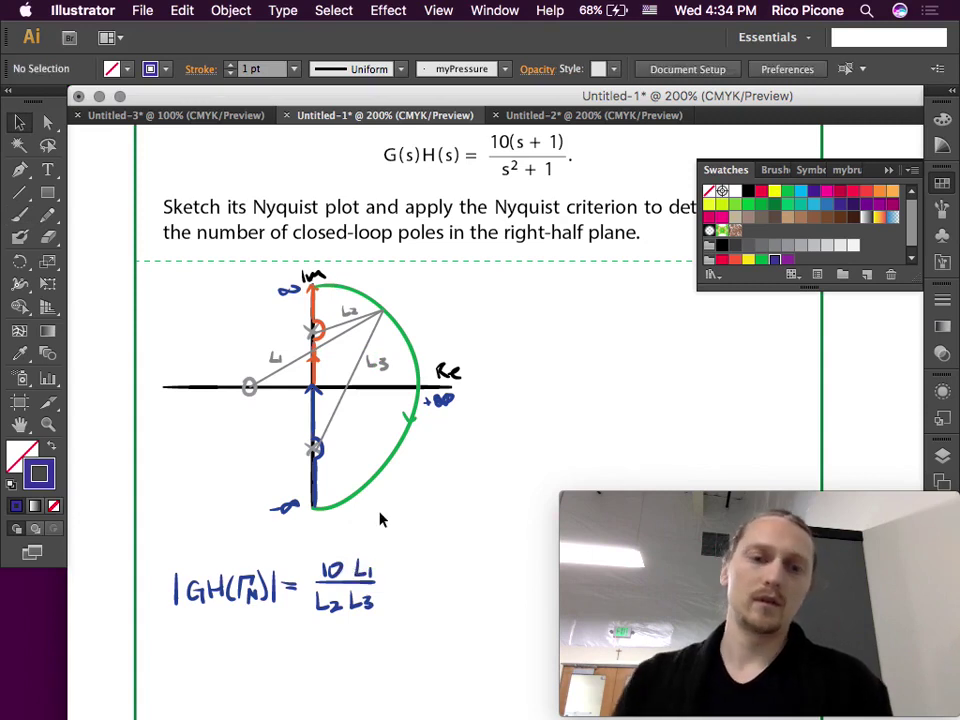
key("b")
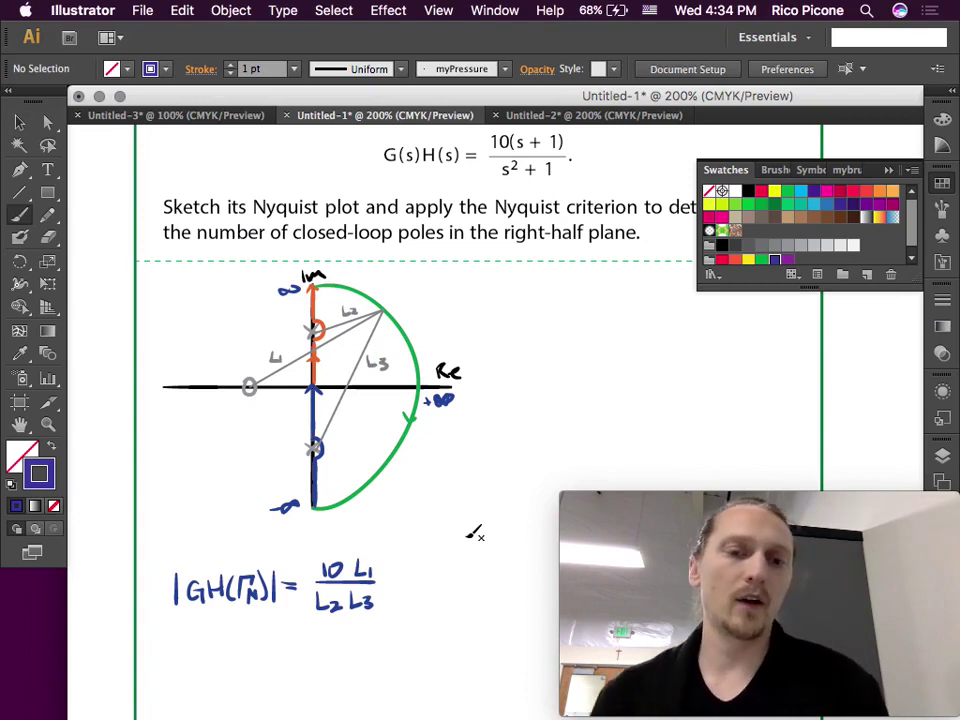
Step: Begin ∠GH(Γ_N) = below the magnitude equation and draw grey angle arcs at the lower pole and zero
scroll(474, 534, "down", 2)
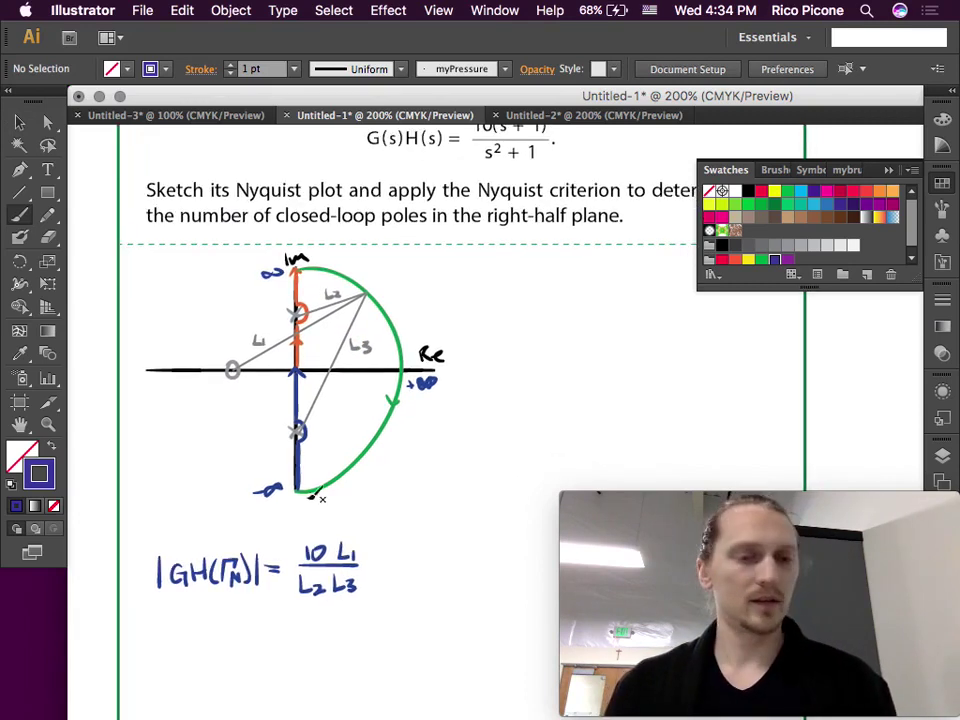
mouse_move(170, 612)
left_mouse_down()
mouse_move(212, 607)
mouse_move(214, 623)
mouse_move(228, 624)
mouse_move(238, 600)
mouse_move(250, 630)
left_mouse_up()
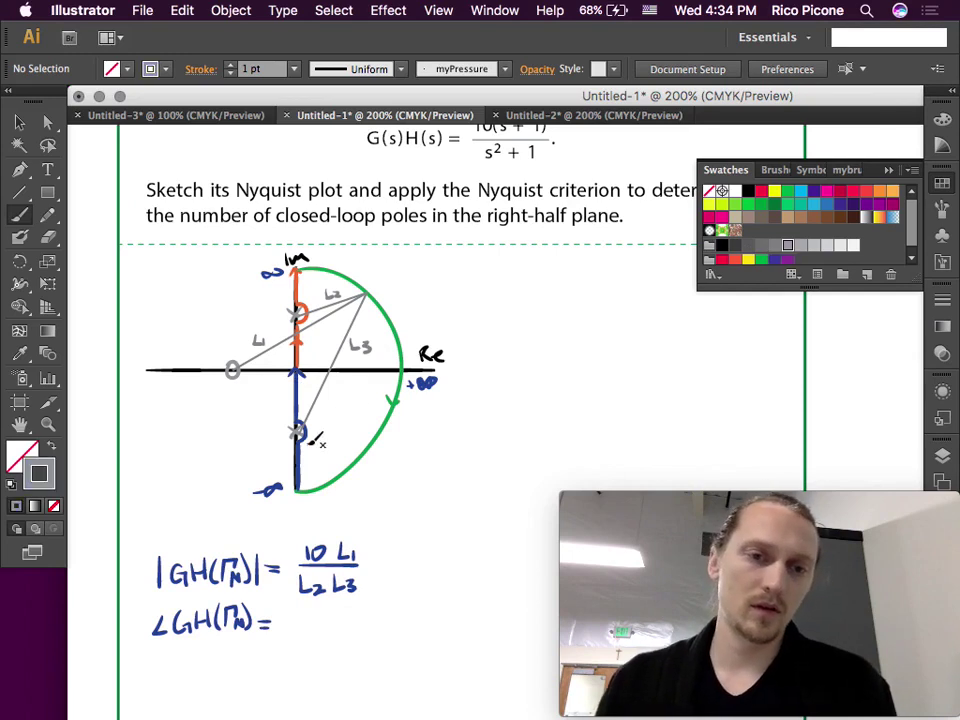
left_click_drag(323, 430, 331, 412)
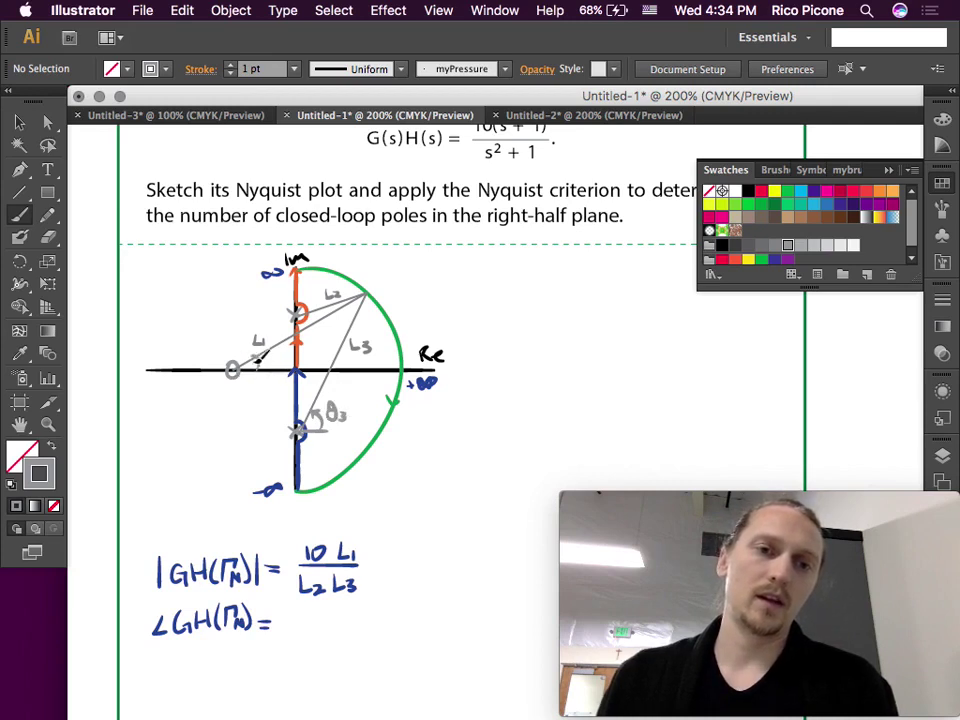
left_click_drag(270, 362, 290, 356)
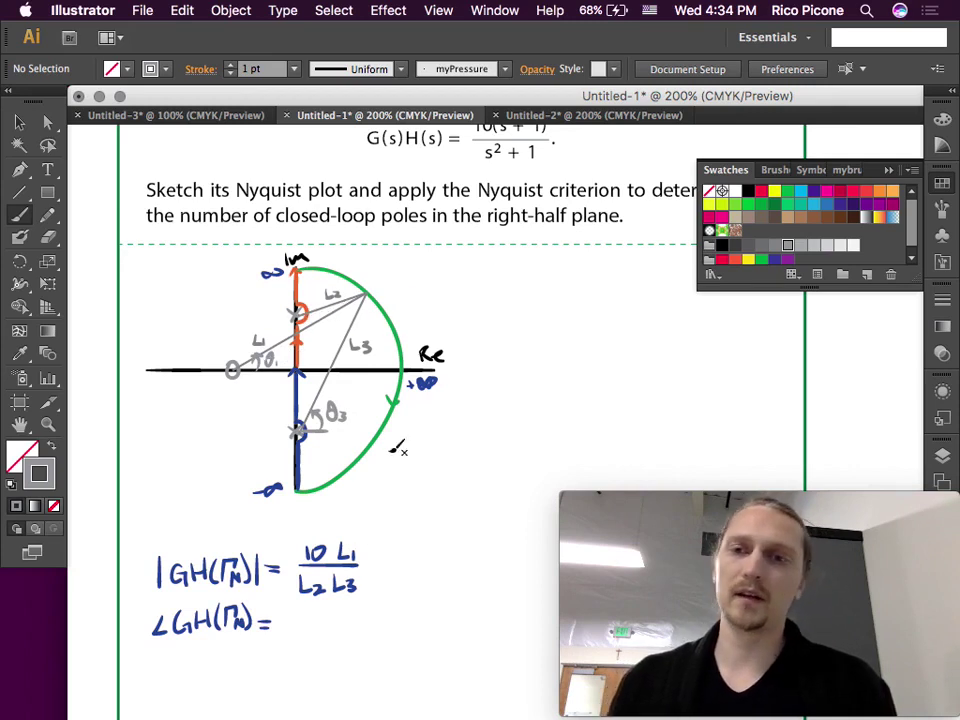
Step: Write θ1 − θ2 − θ3 in blue after the angle equation's equals sign
left_click(776, 260)
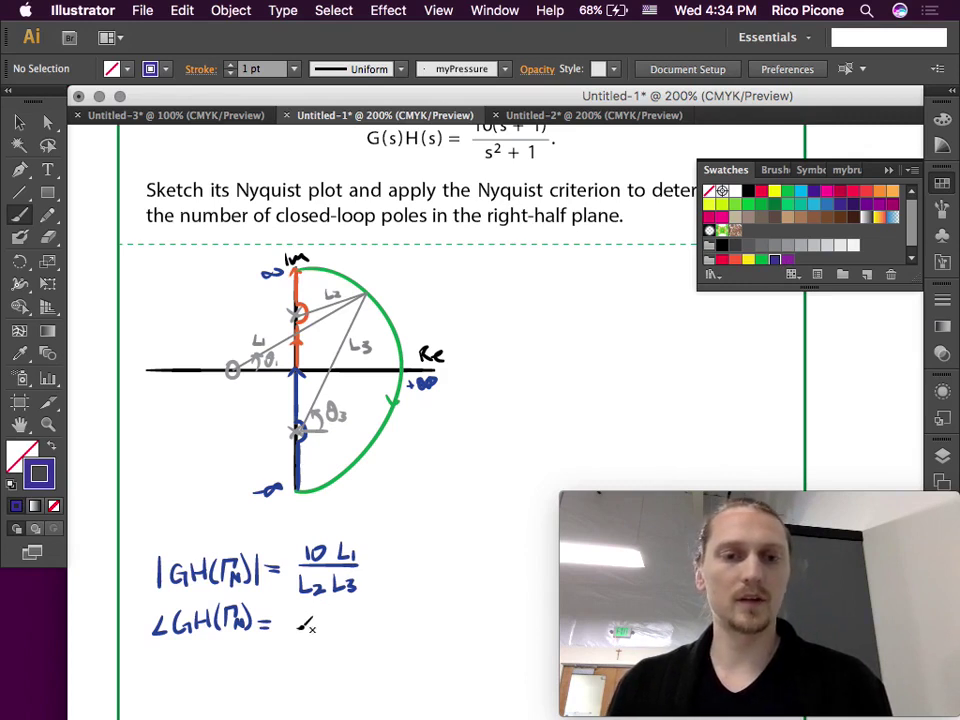
mouse_move(300, 619)
left_mouse_down()
mouse_move(289, 630)
mouse_move(300, 620)
left_mouse_up()
left_click_drag(289, 627, 303, 626)
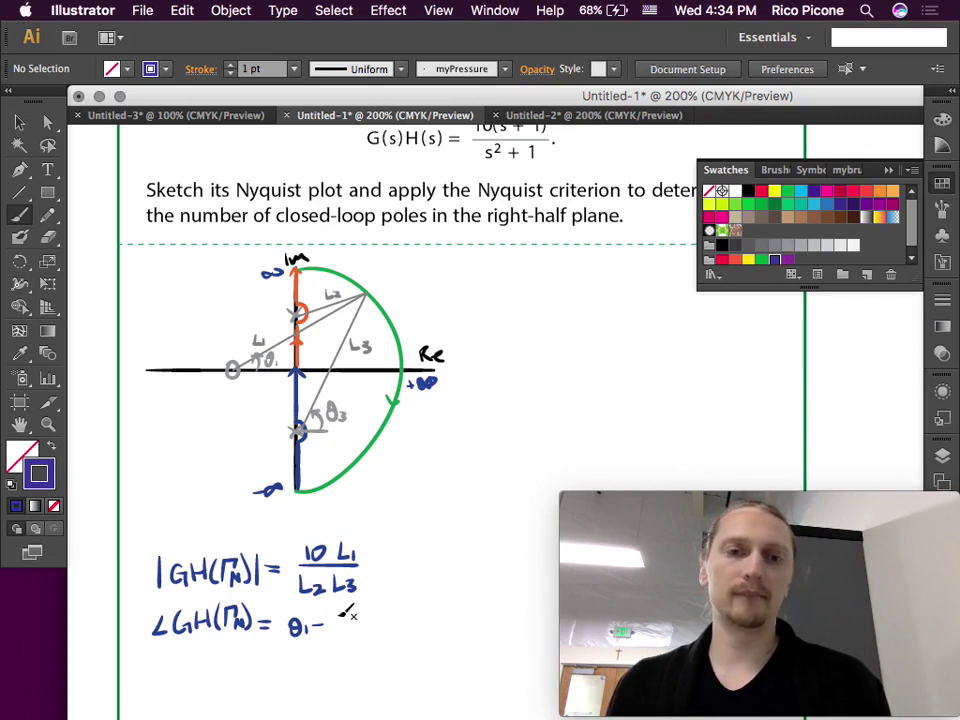
left_click_drag(338, 620, 331, 628)
left_click_drag(325, 625, 394, 625)
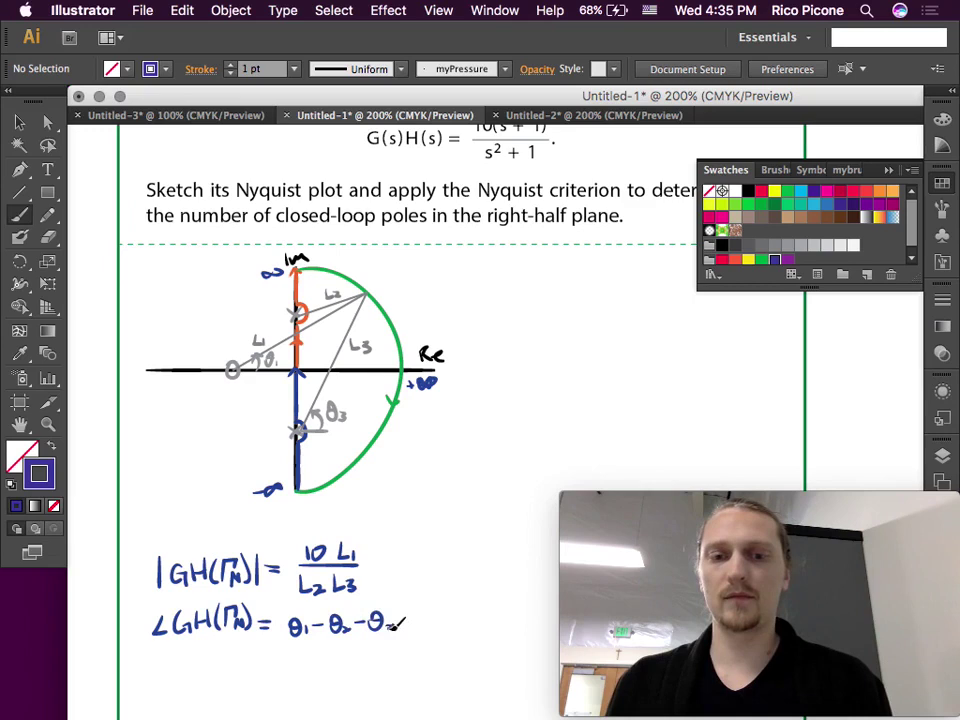
key("super+z")
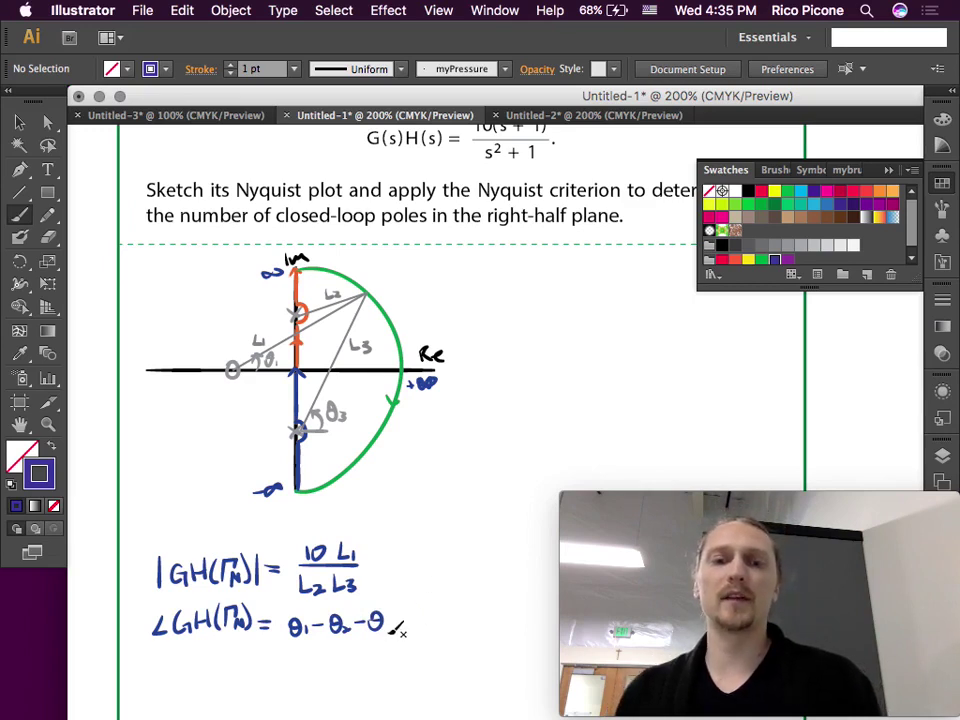
left_click_drag(387, 623, 389, 636)
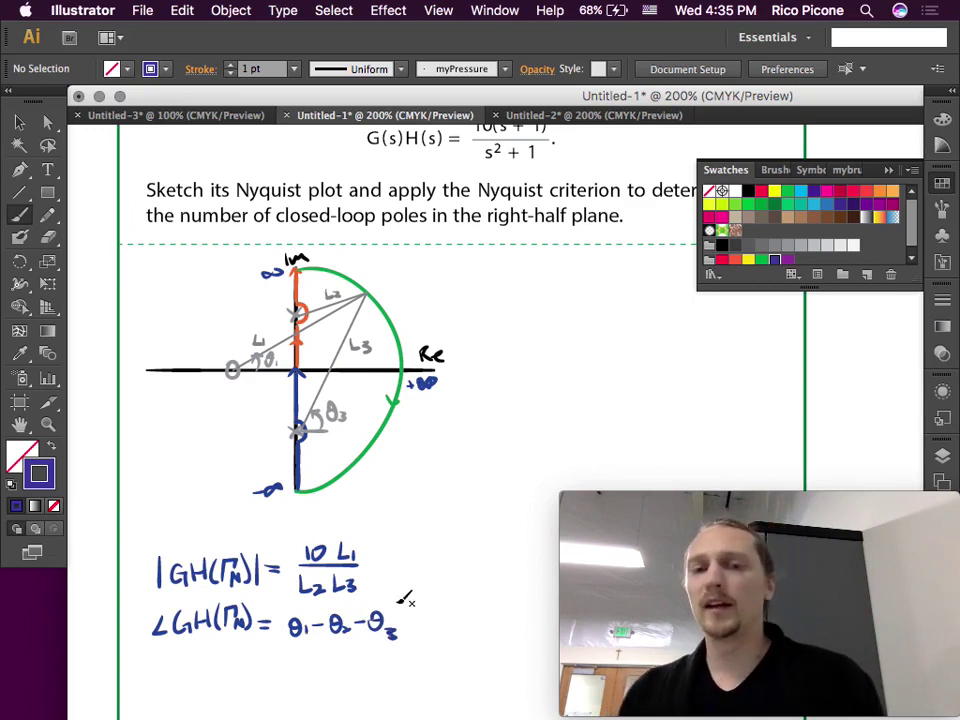